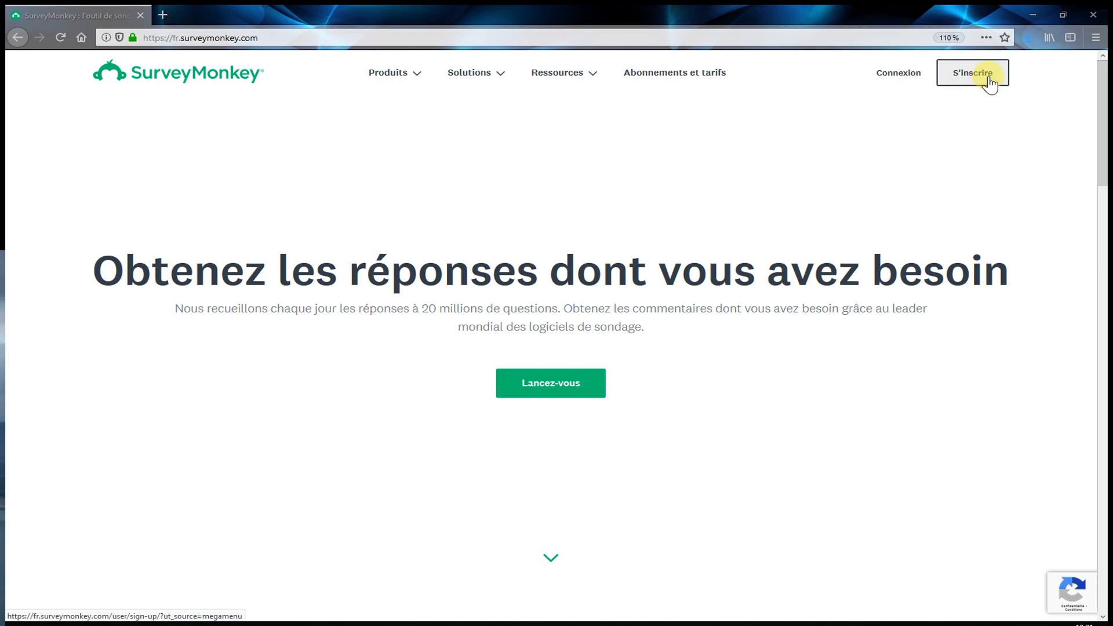
Sign in to the existing SurveyMonkey account through Google, using the personal Gmail account
left_click(898, 75)
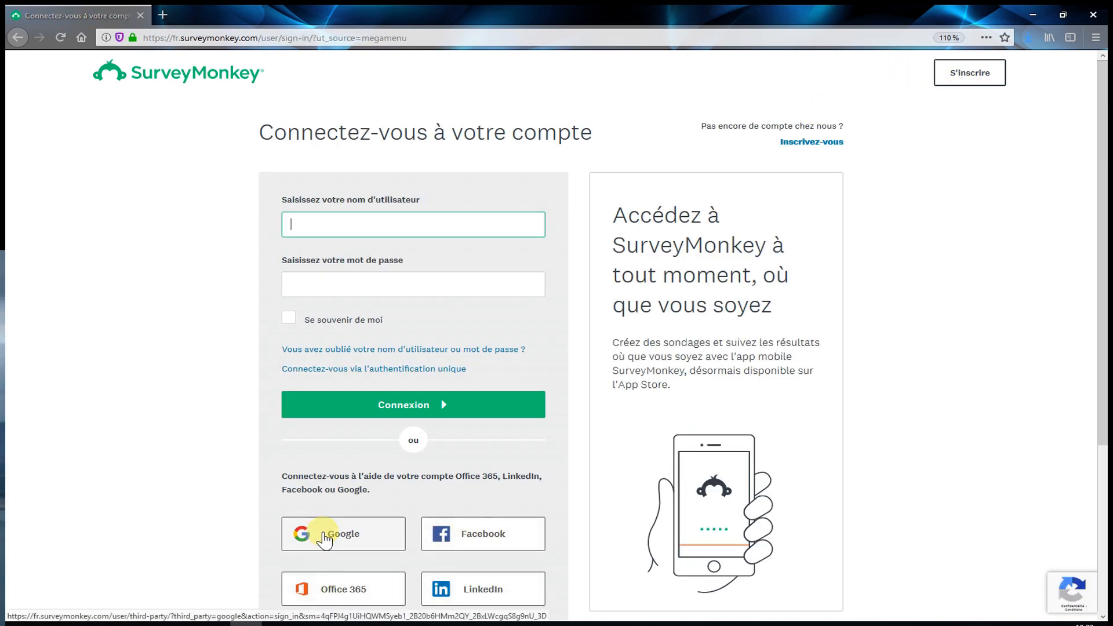
left_click(339, 539)
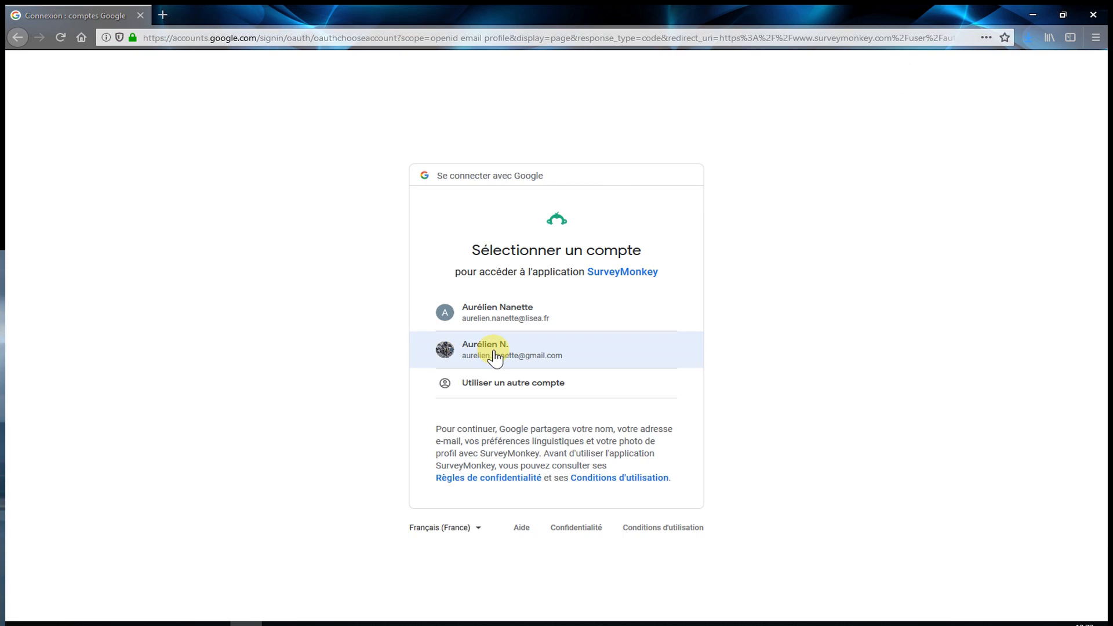
left_click(495, 357)
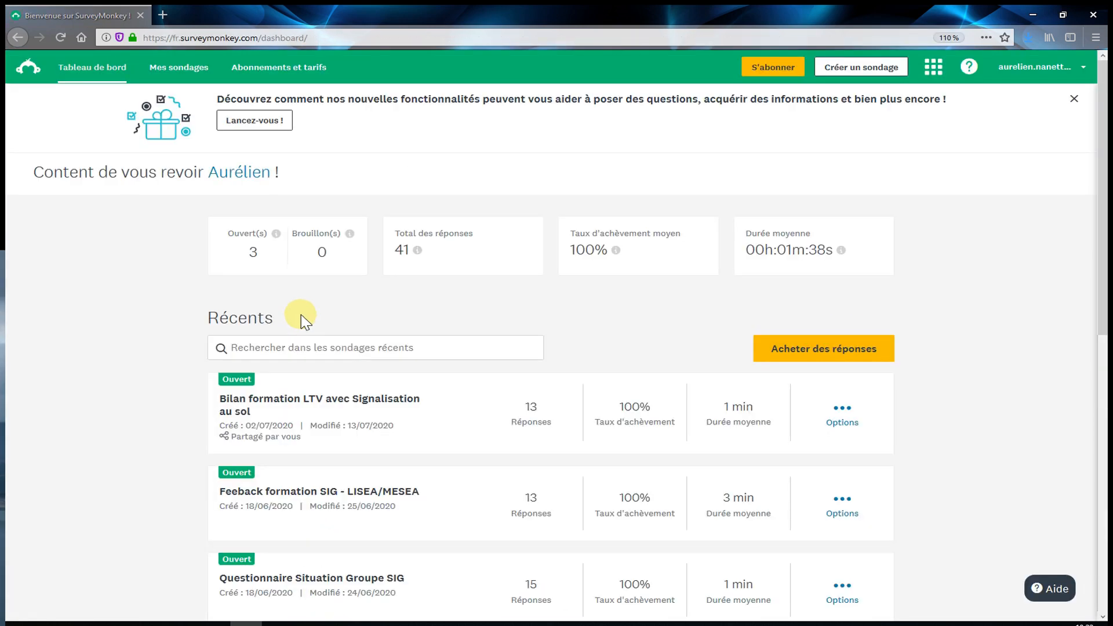
Create a survey from scratch named "Mon premier sondage" in the category "Vote ou enquête d'opinion"
left_click(862, 68)
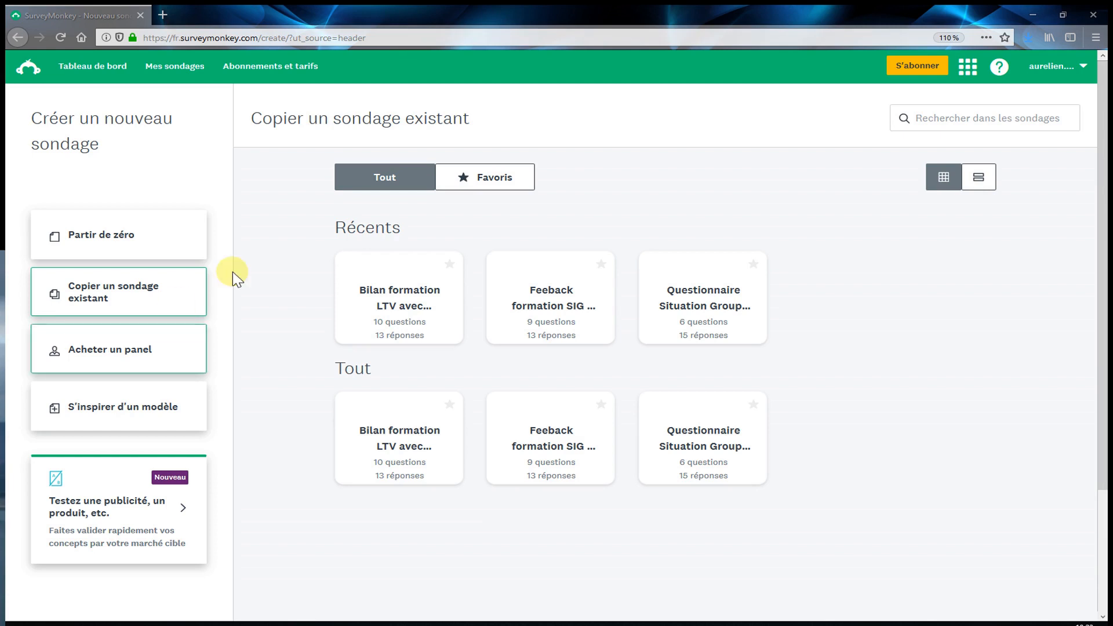
left_click(163, 233)
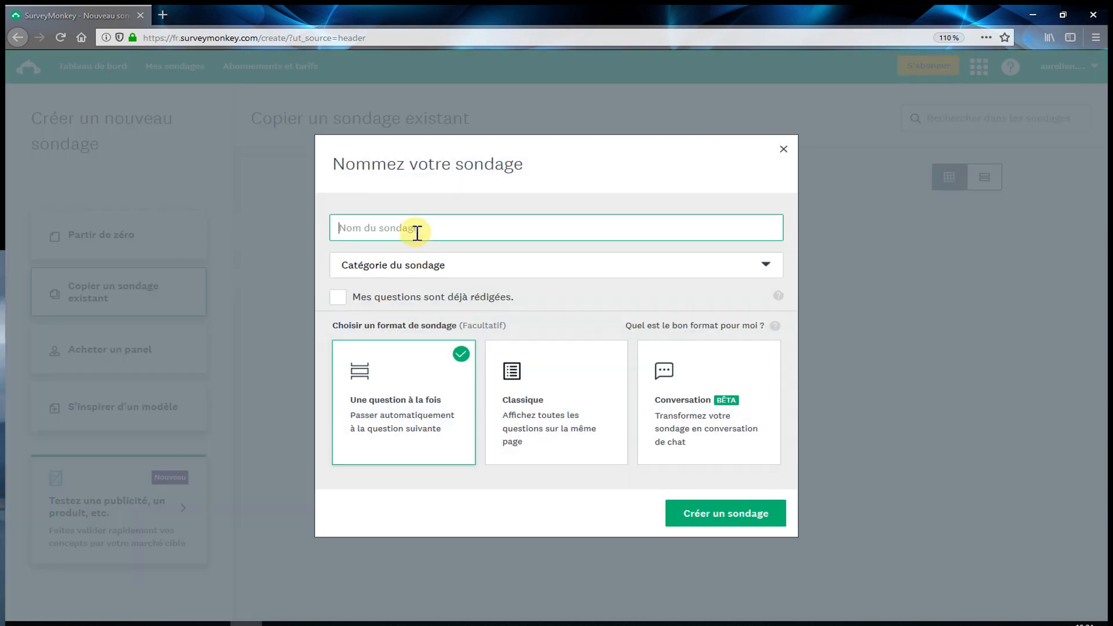
type("Mon premier sondage")
left_click(492, 266)
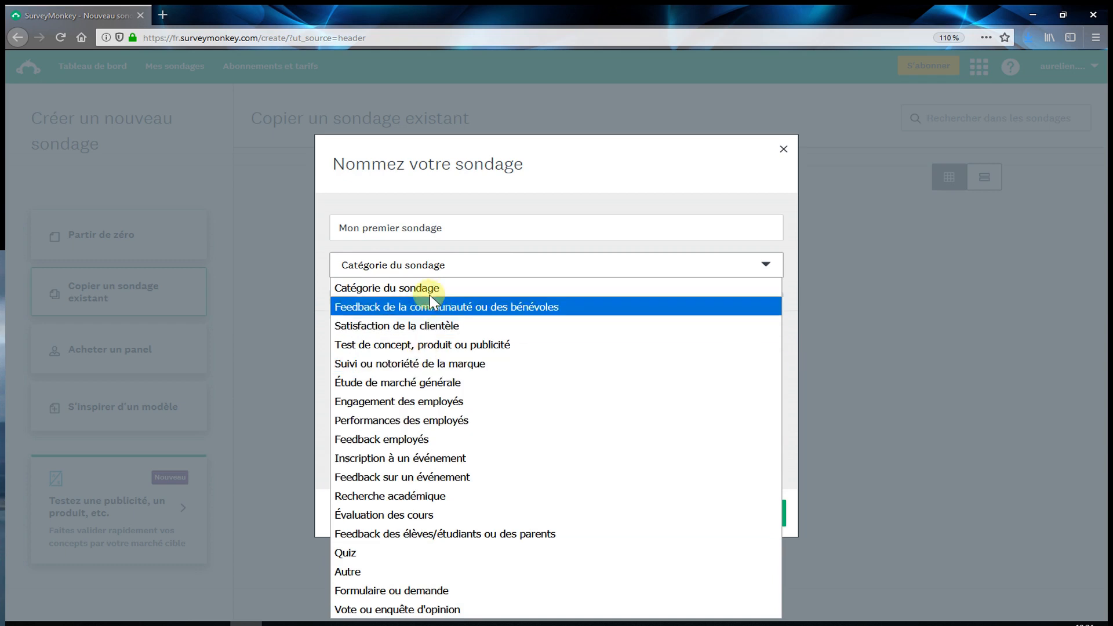
left_click(412, 607)
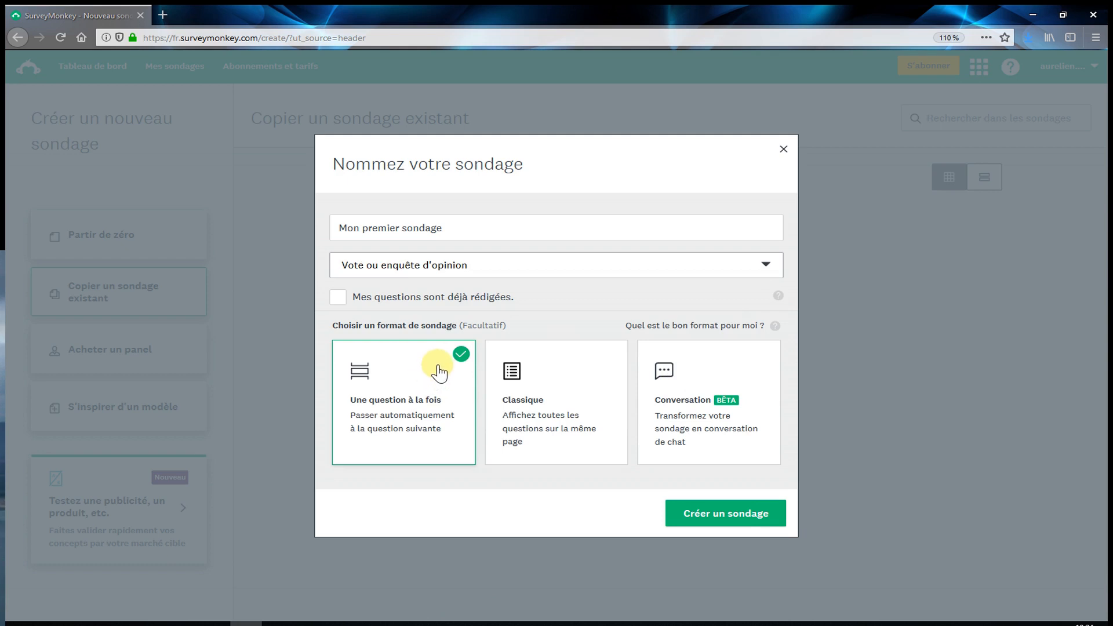
left_click(733, 522)
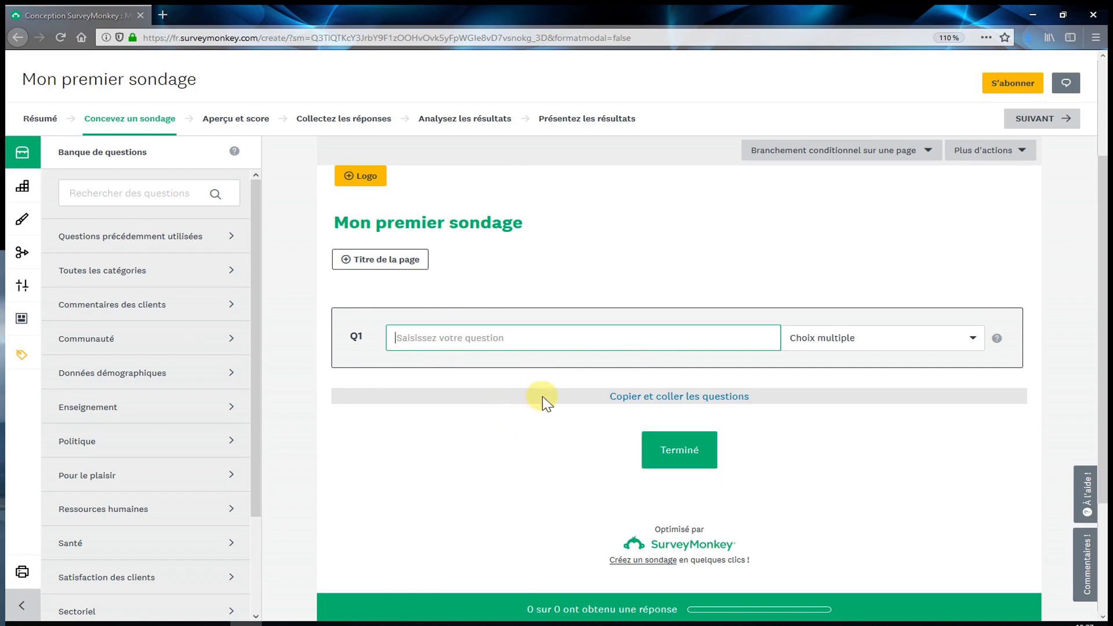
Open the survey's copy-and-paste questions dialog and copy both questions with their answers from the Word document
left_click(638, 399)
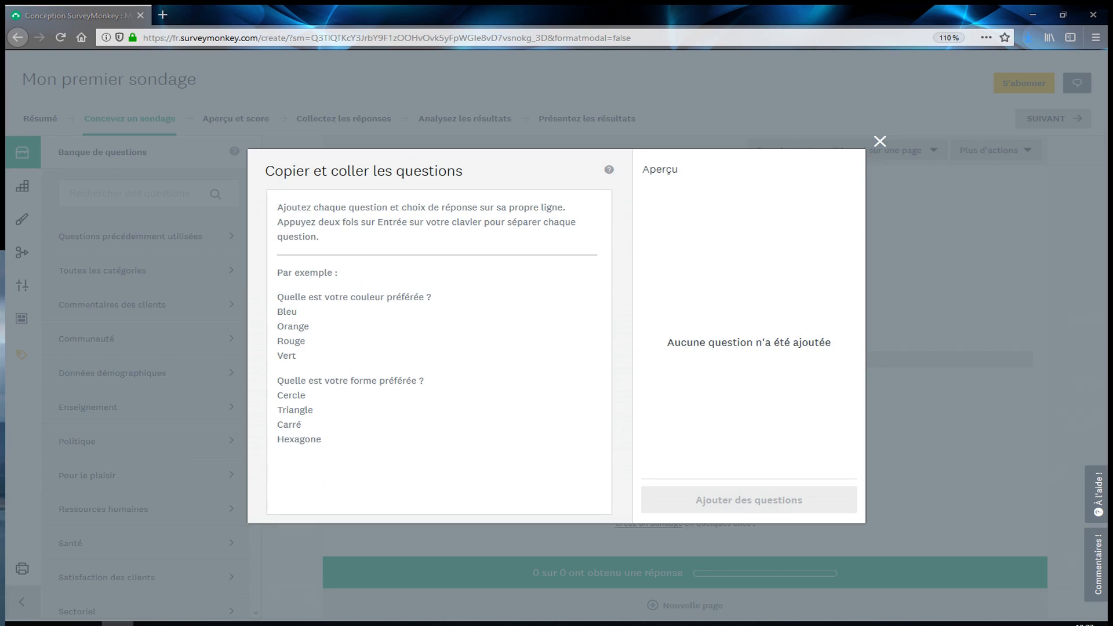
left_click_drag(1, 371, 966, 118)
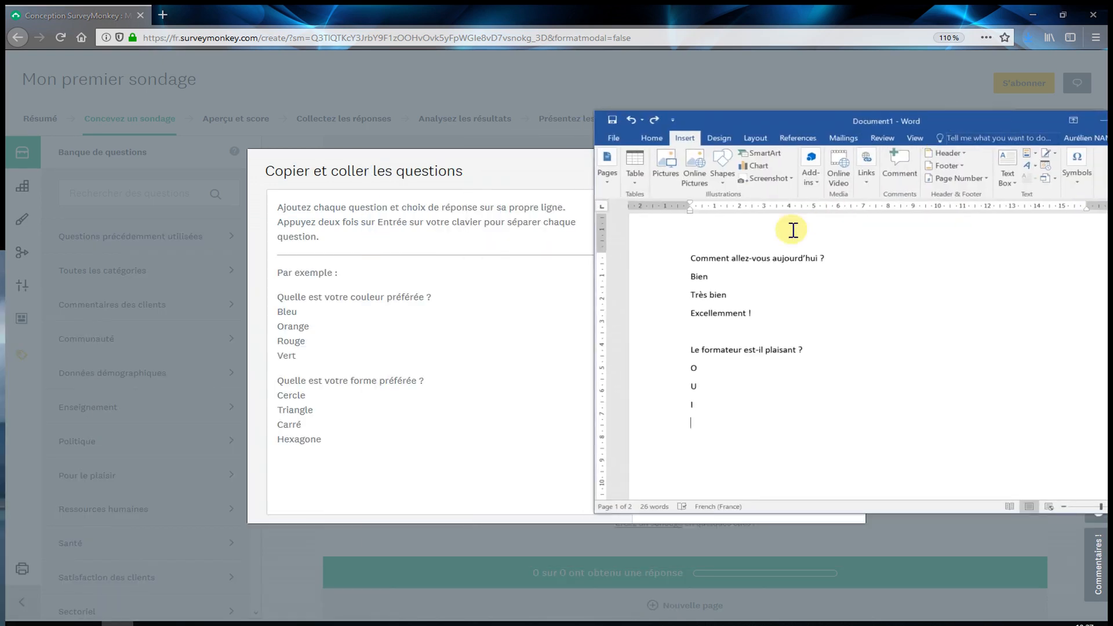
left_click_drag(692, 258, 753, 390)
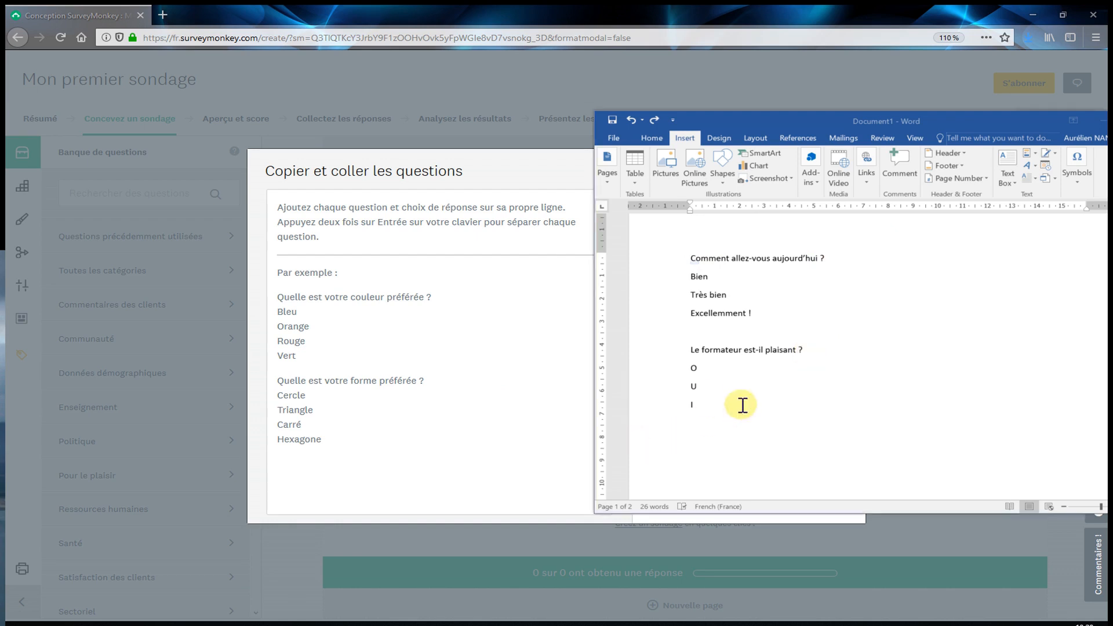
left_click_drag(721, 410, 675, 271)
key("ctrl+c")
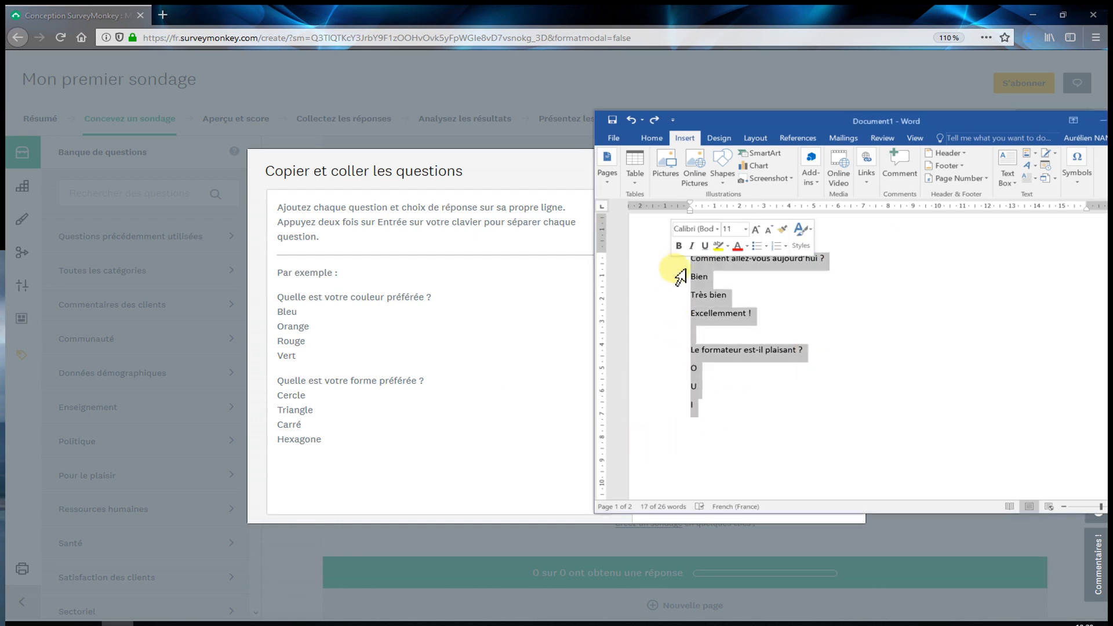
Paste the copied questions into the SurveyMonkey question dialog and add them to the survey
left_click(431, 245)
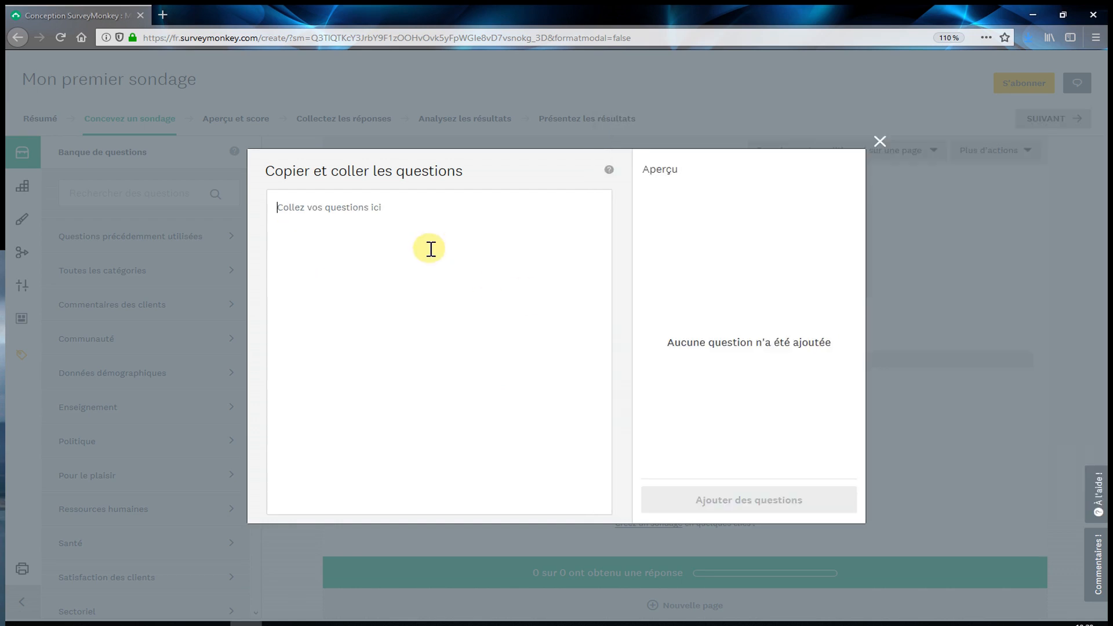
key("ctrl+v")
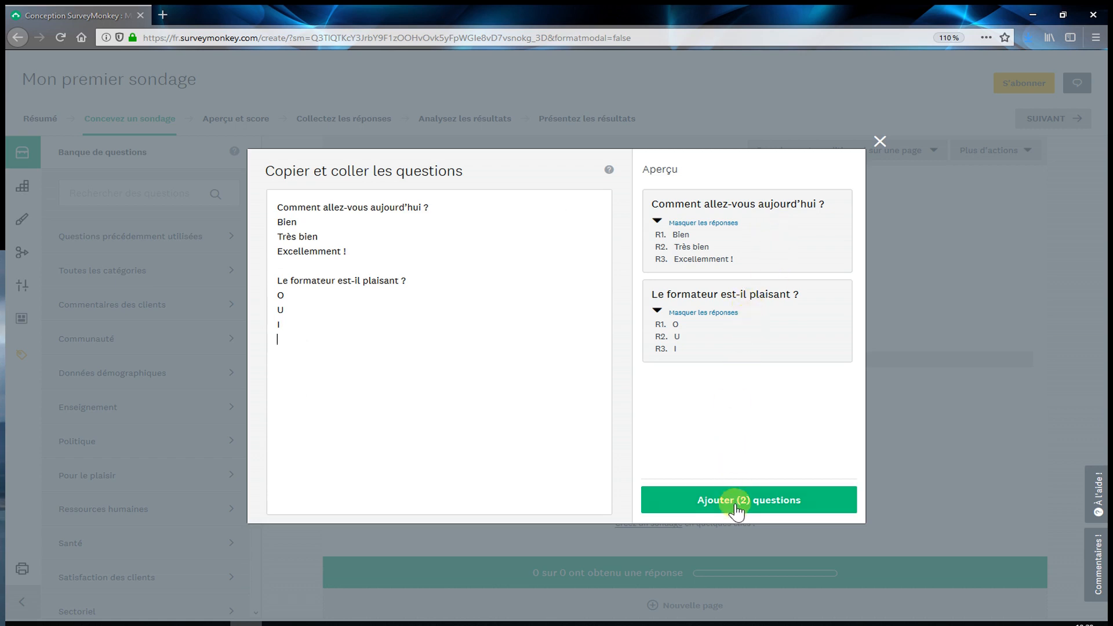
left_click(705, 503)
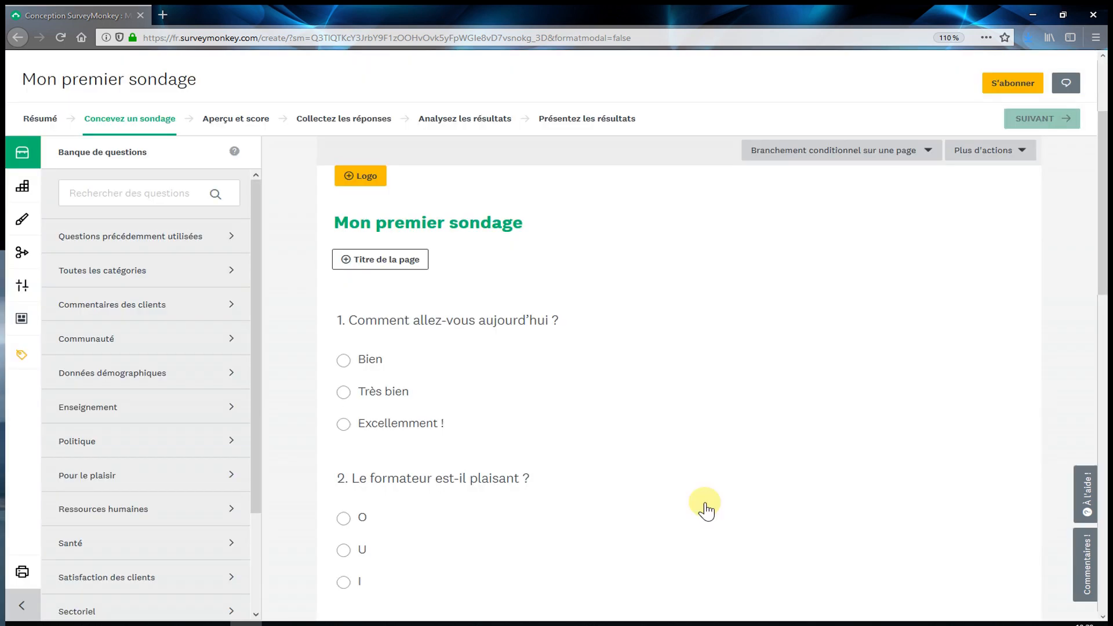
Add the question "Survey Monkey est-il facile à prendre en main ?" with the answers "bien sûr" and "absolument !", and save it
scroll(472, 346, "down", 2)
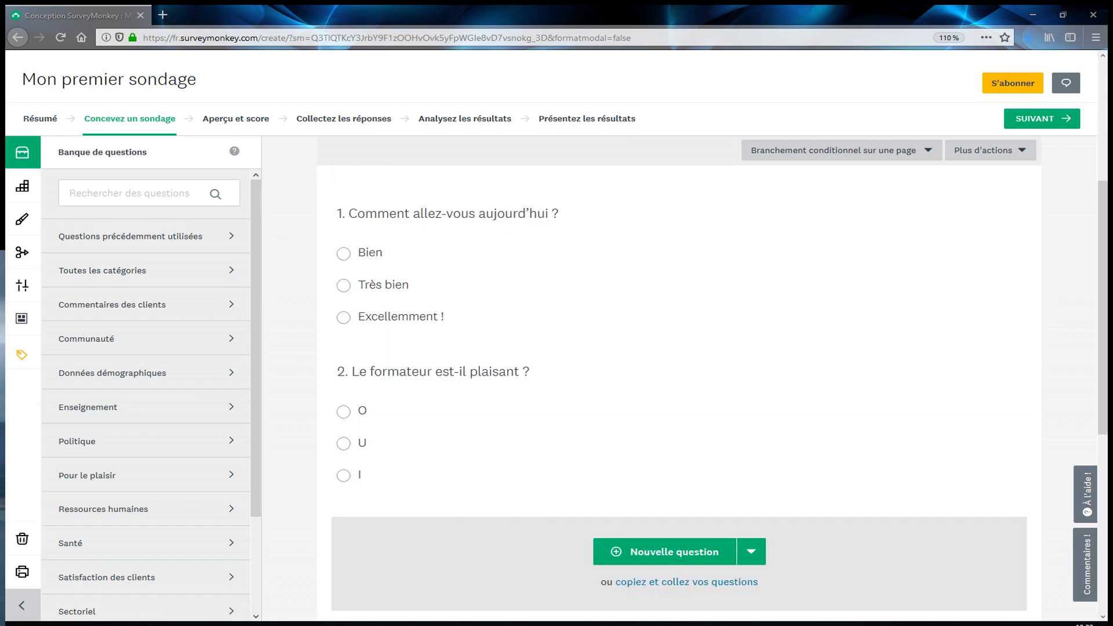
left_click(661, 553)
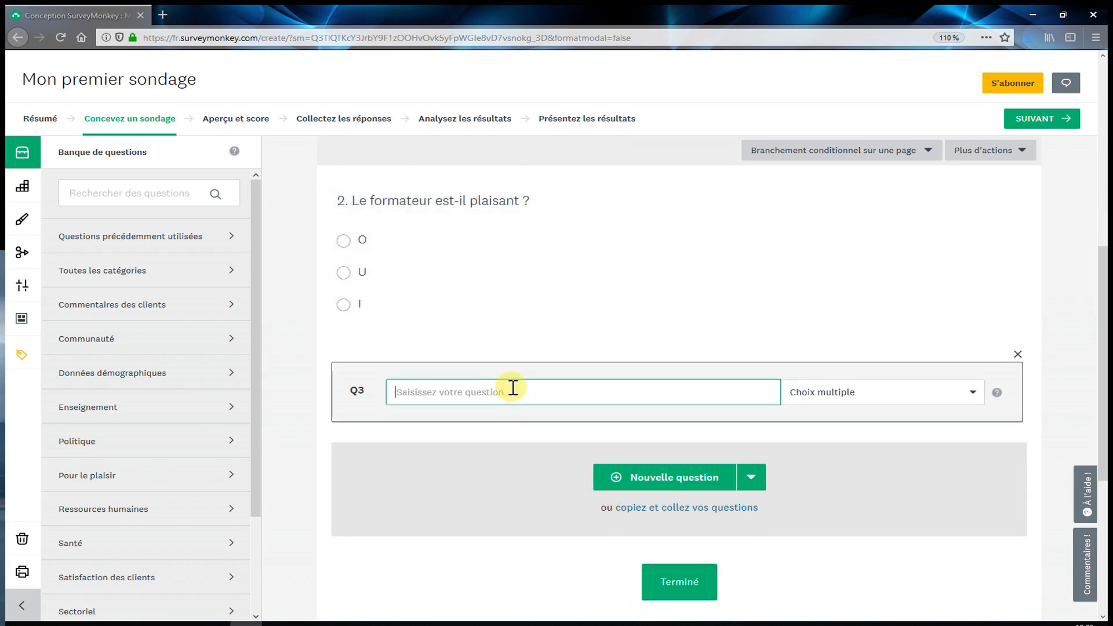
type("Survey Monkey est-il facile à prendre en main ?")
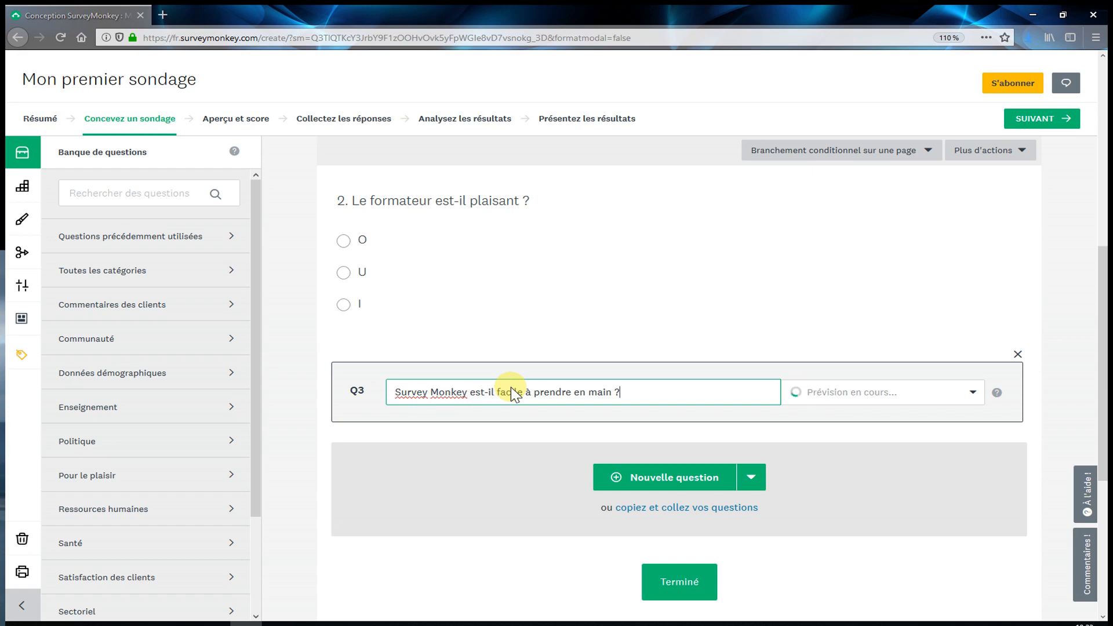
left_click(441, 489)
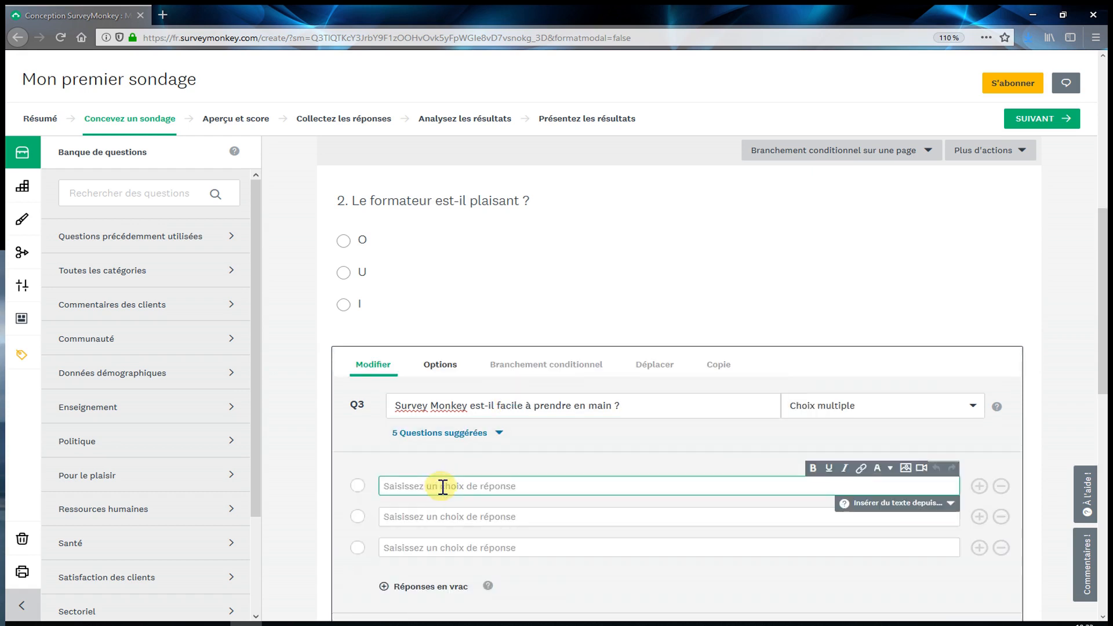
type("bien sûr")
left_click(437, 517)
type("absol")
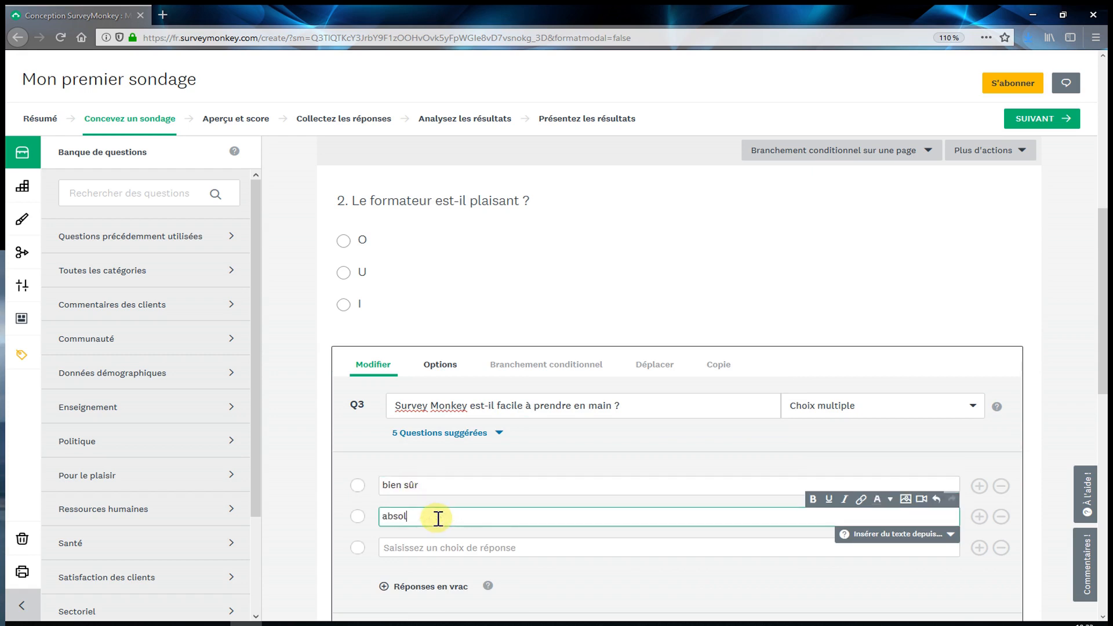
type("ument !")
scroll(699, 444, "down", 4)
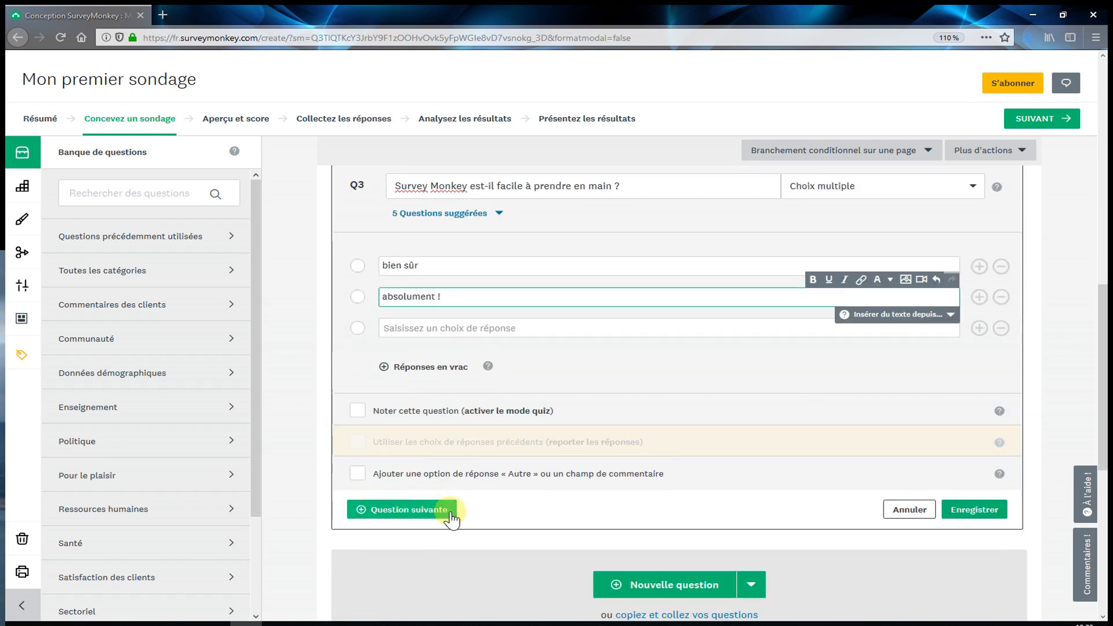
left_click(967, 512)
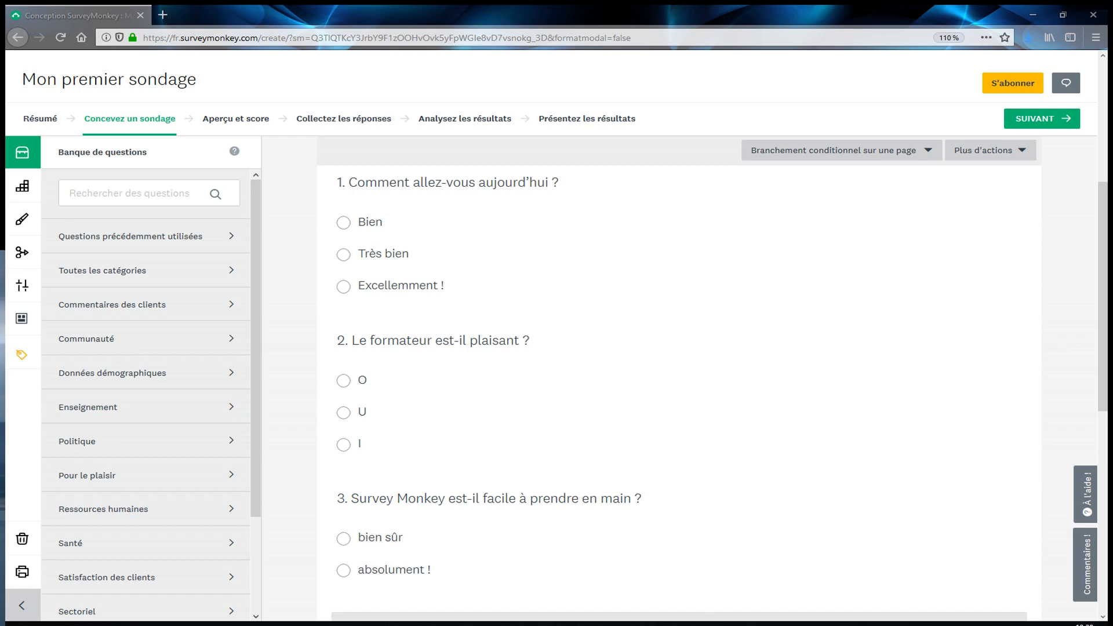
Change the type of question 1, "Comment allez-vous aujourd'hui ?", to "Évaluation par étoiles"
mouse_move(427, 214)
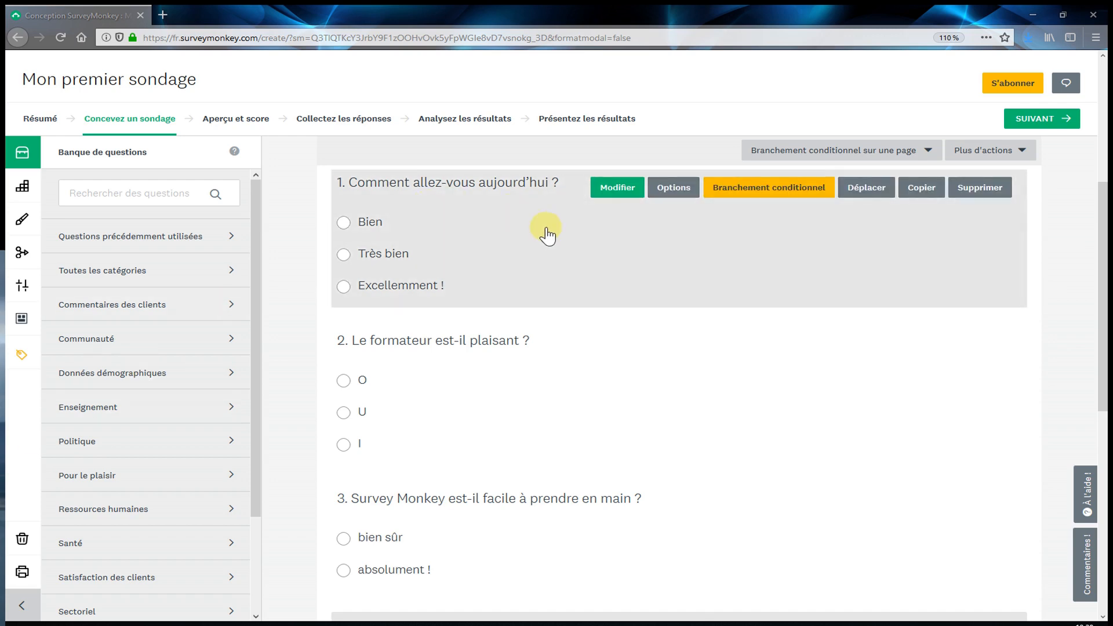
left_click(617, 196)
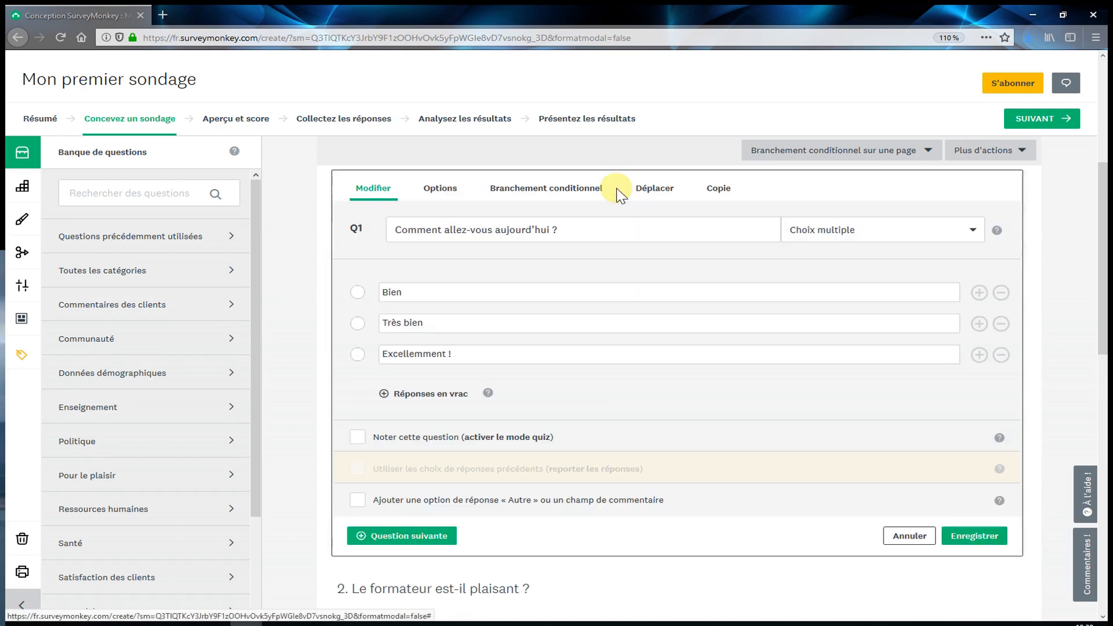
left_click(876, 238)
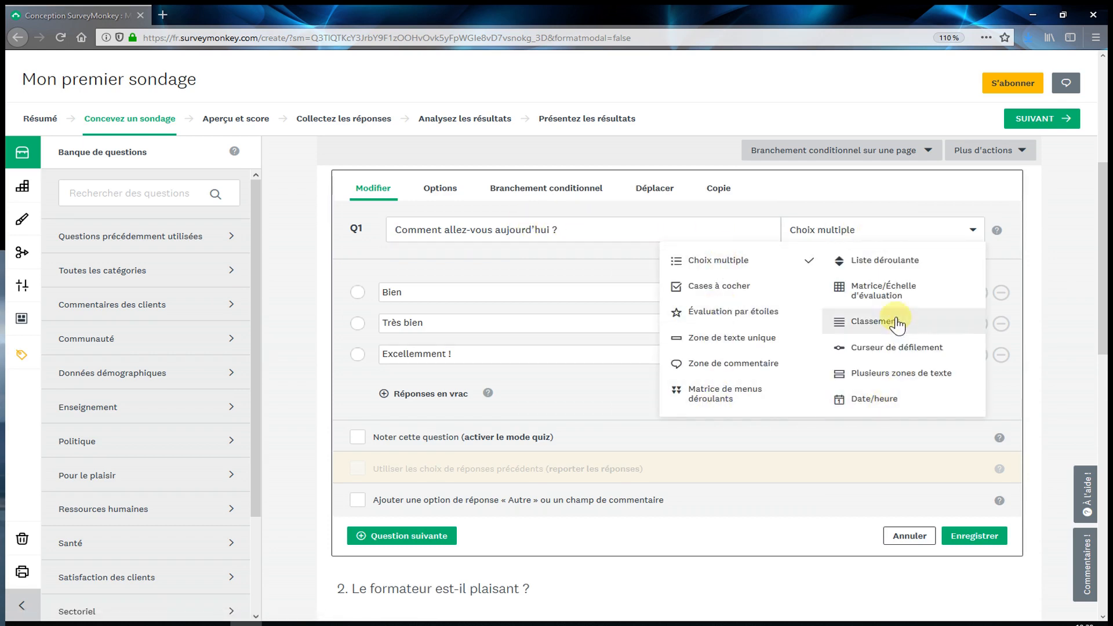
left_click(714, 318)
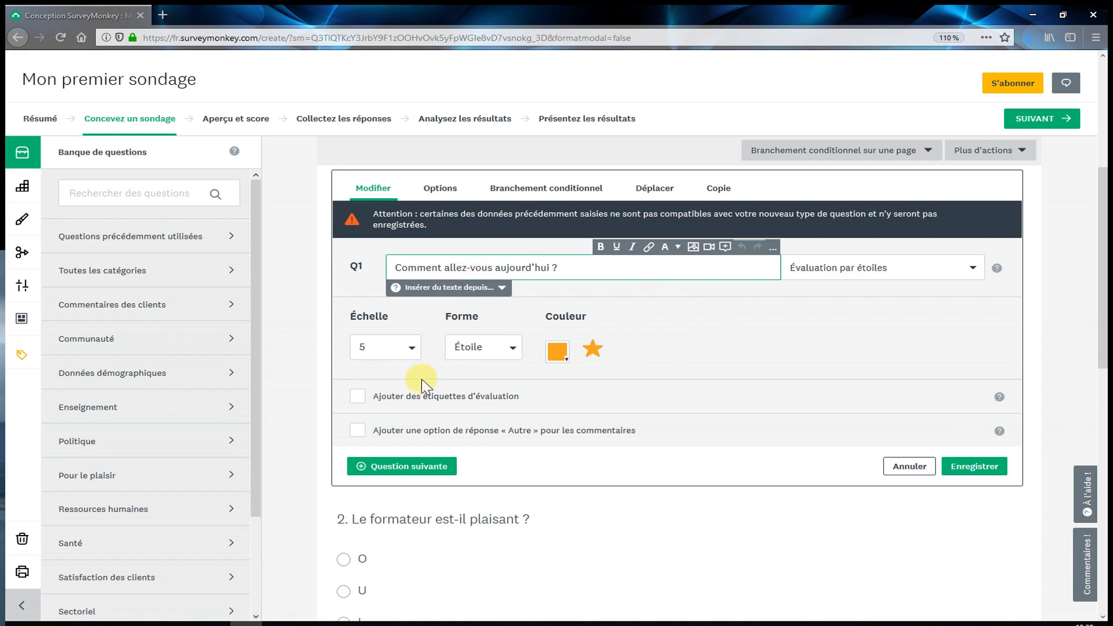
Add rating labels to question 1: "moyen" for 1 star, "bien" for 3 and "très bien" for 5, and save the question
left_click(357, 399)
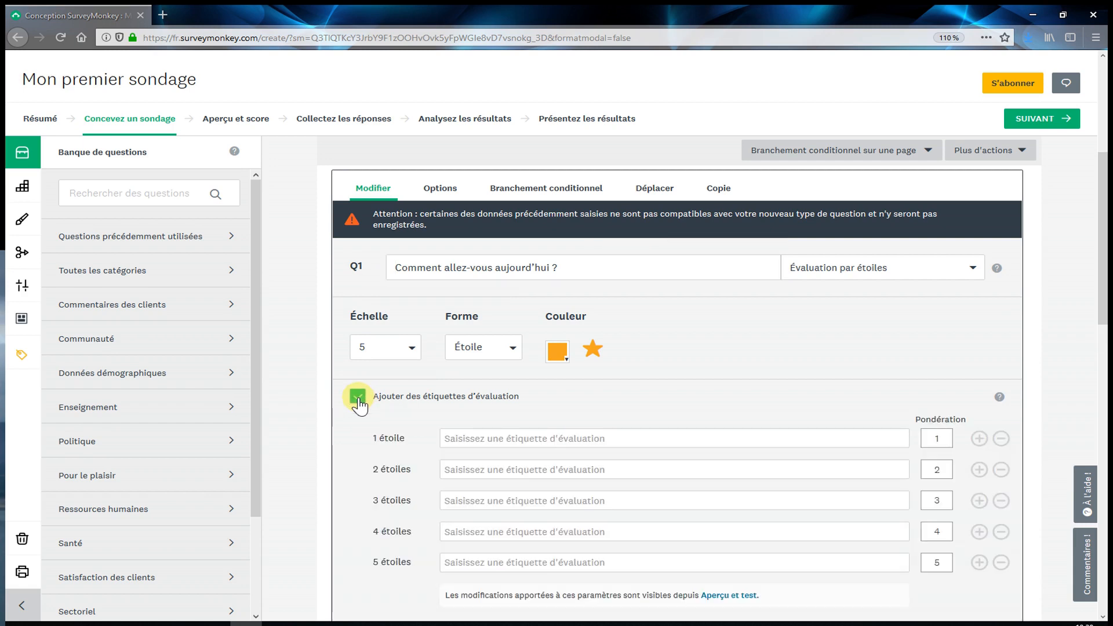
left_click(555, 440)
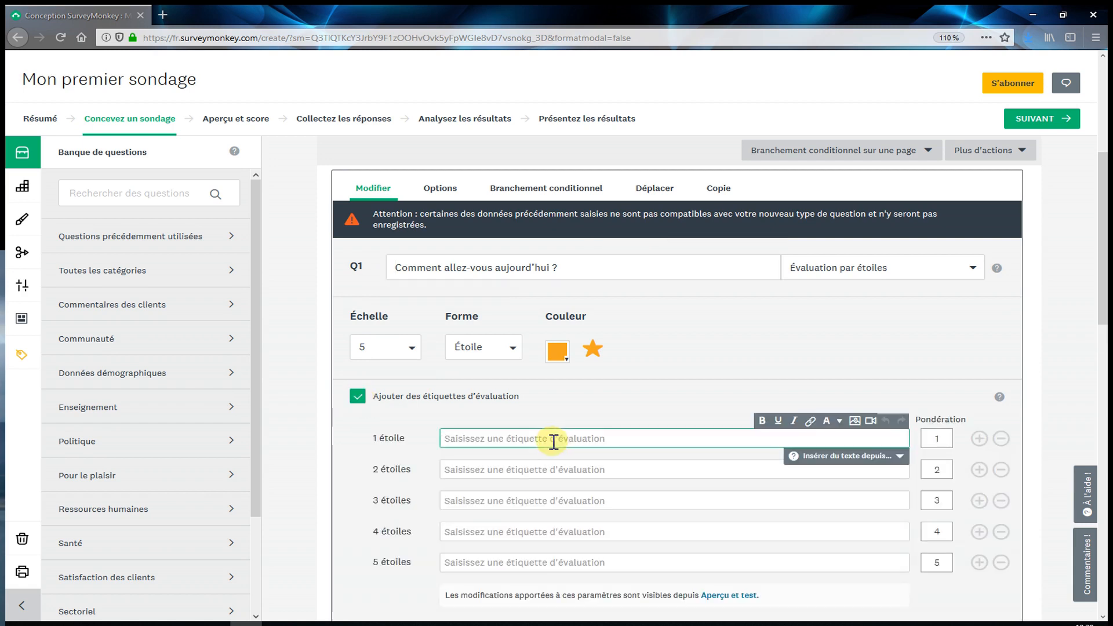
type("moyen")
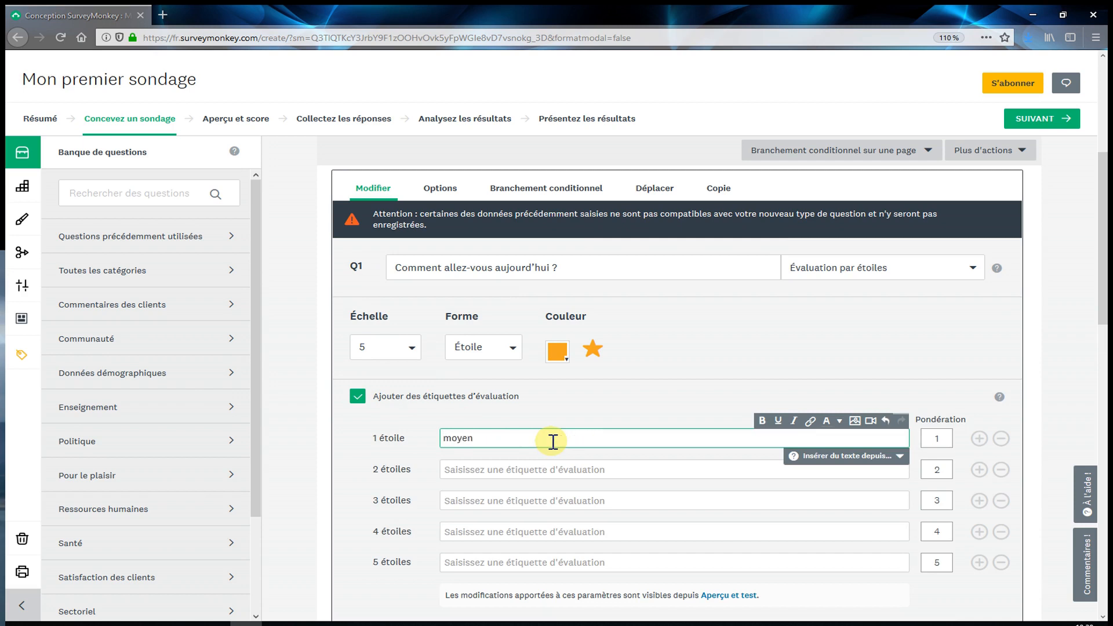
left_click(492, 502)
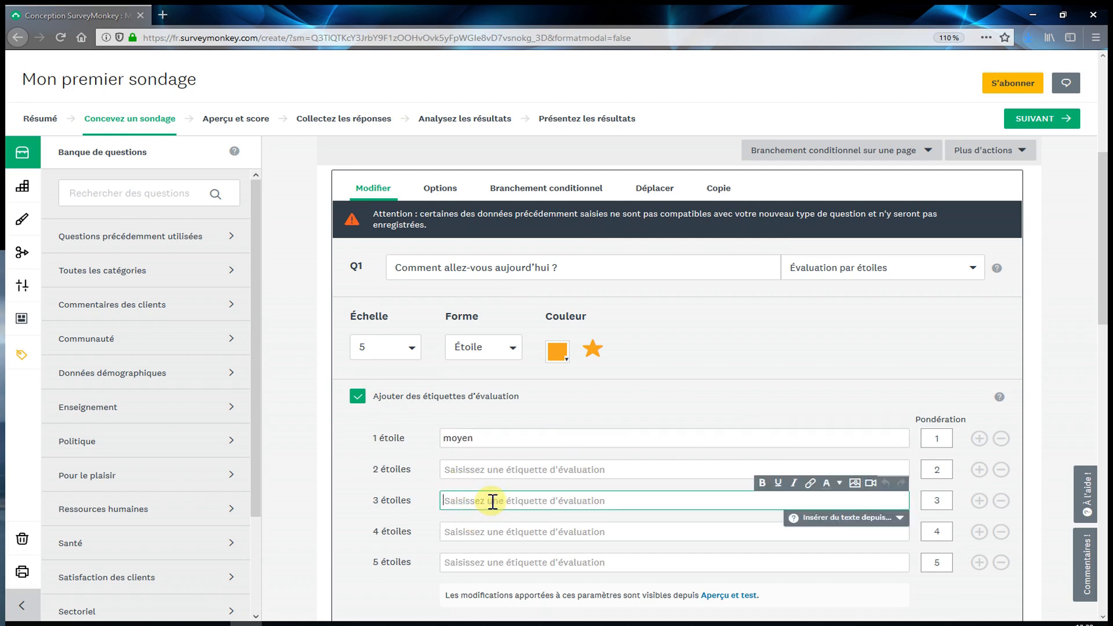
type("bien")
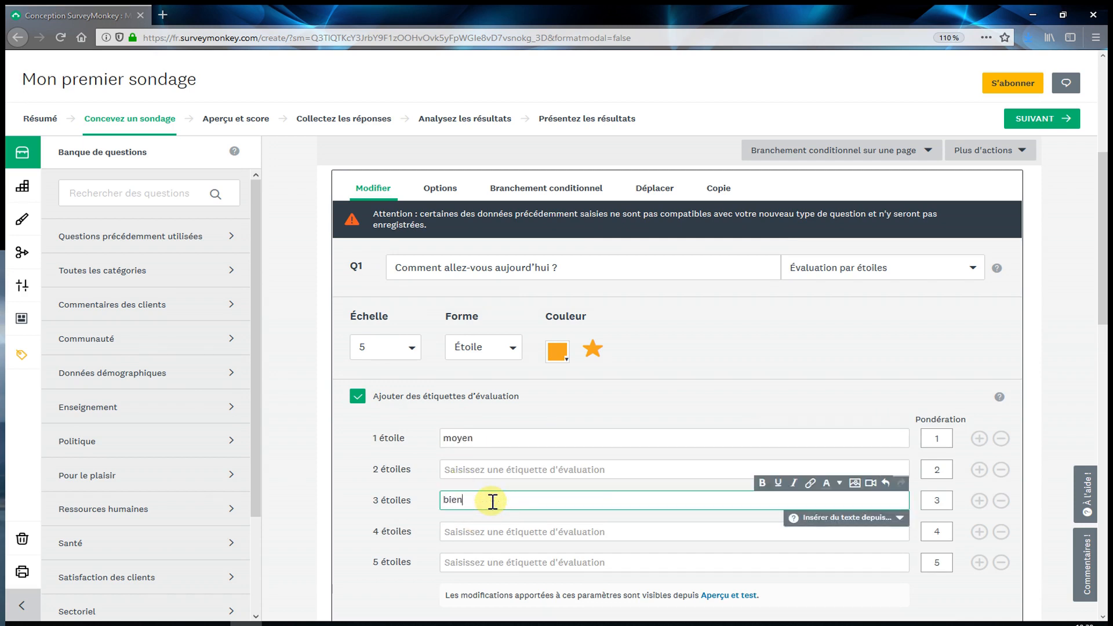
left_click(504, 567)
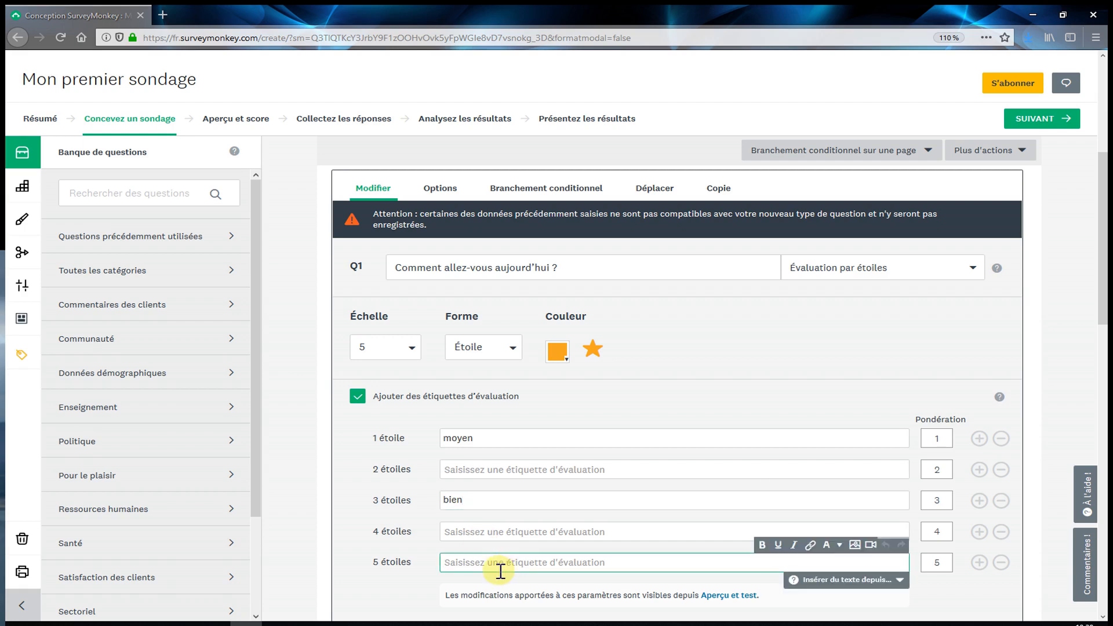
type("très bien")
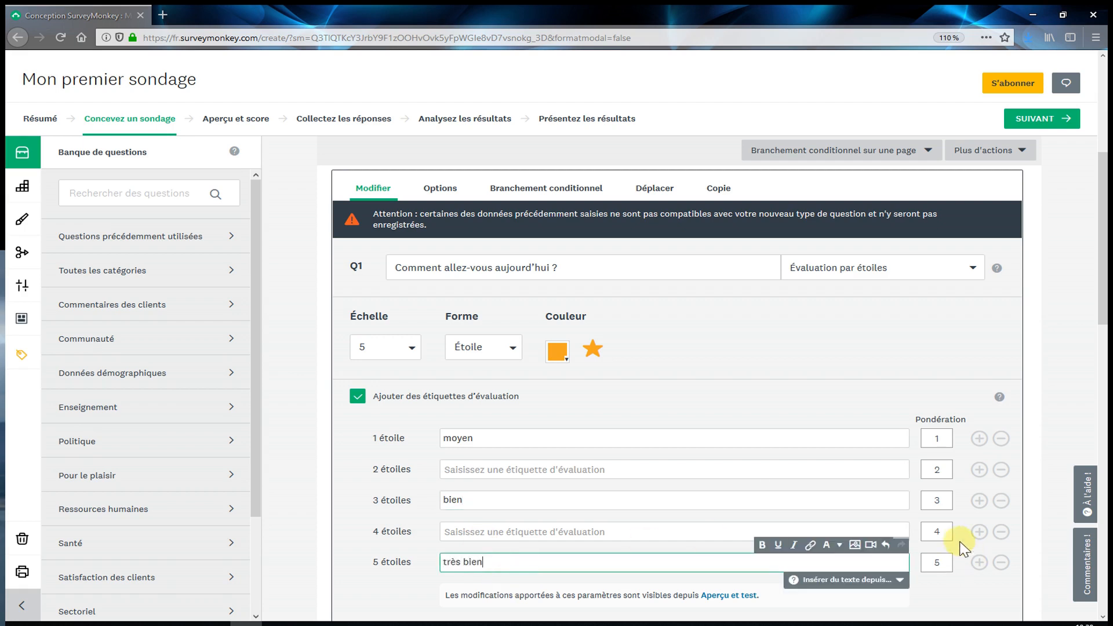
scroll(837, 529, "down", 3)
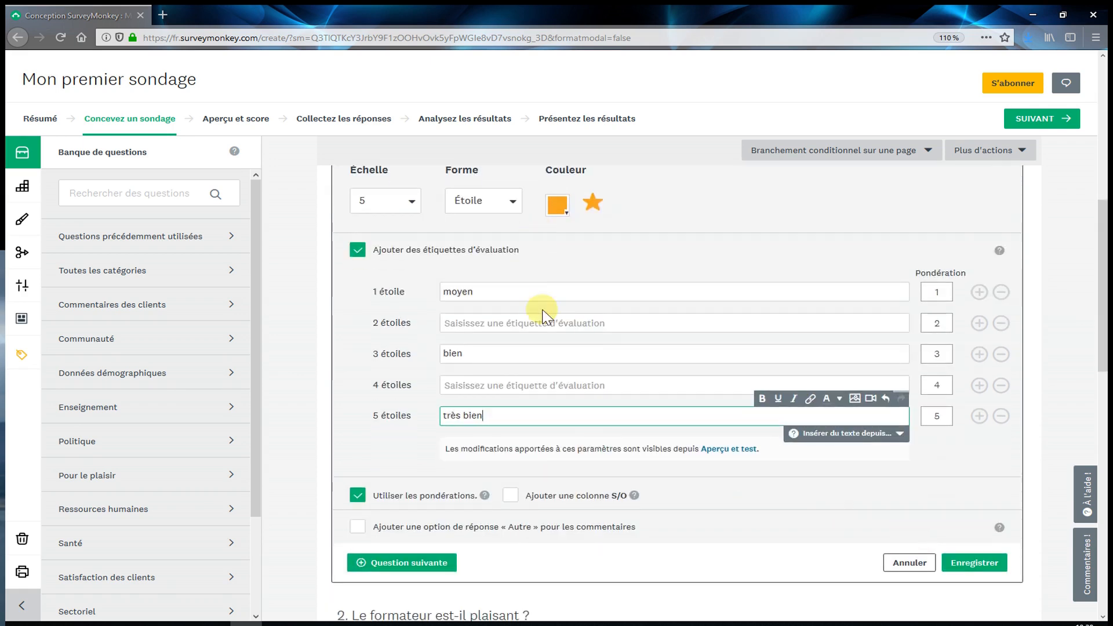
left_click(977, 566)
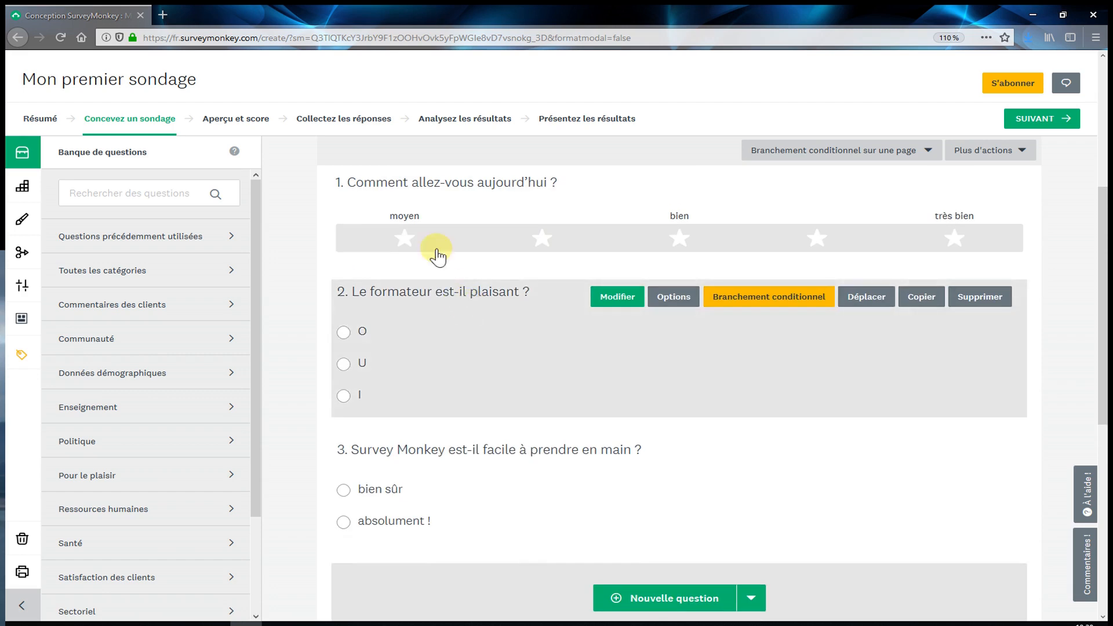
Copy question 1, "Comment allez-vous aujourd'hui ?", and paste the duplicate on page 1 after the original
scroll(394, 239, "up", 2)
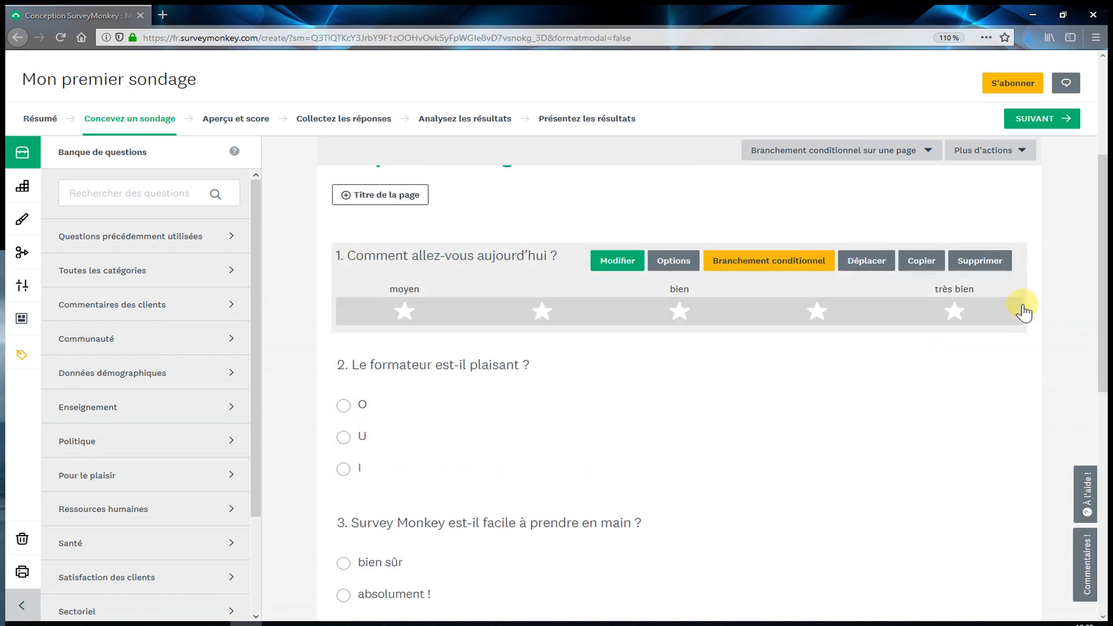
scroll(1024, 312, "down", 1)
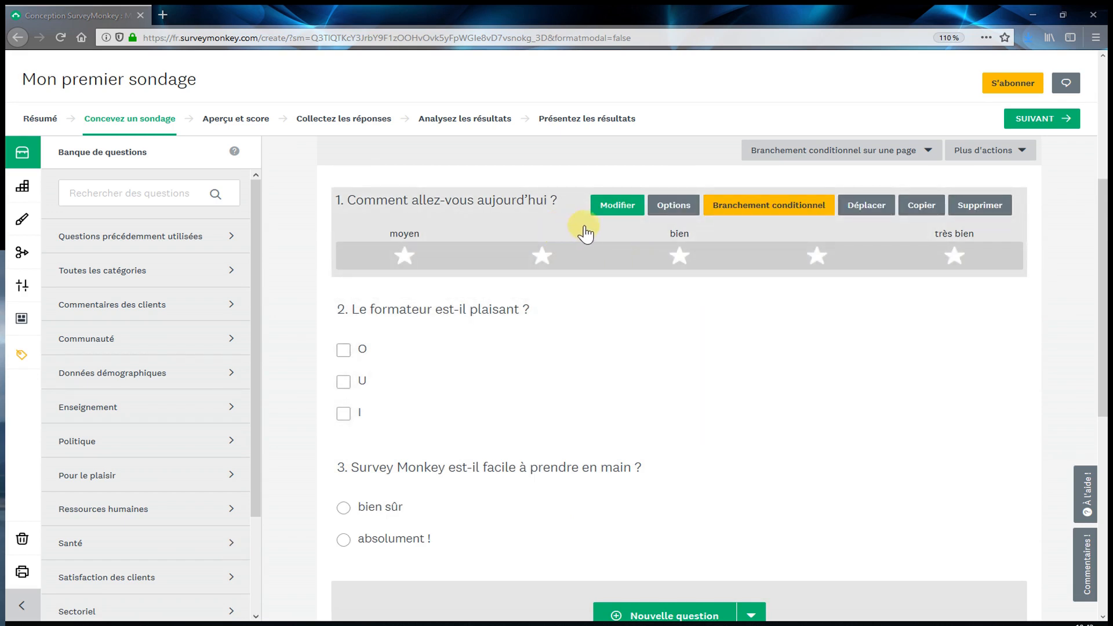
left_click(928, 209)
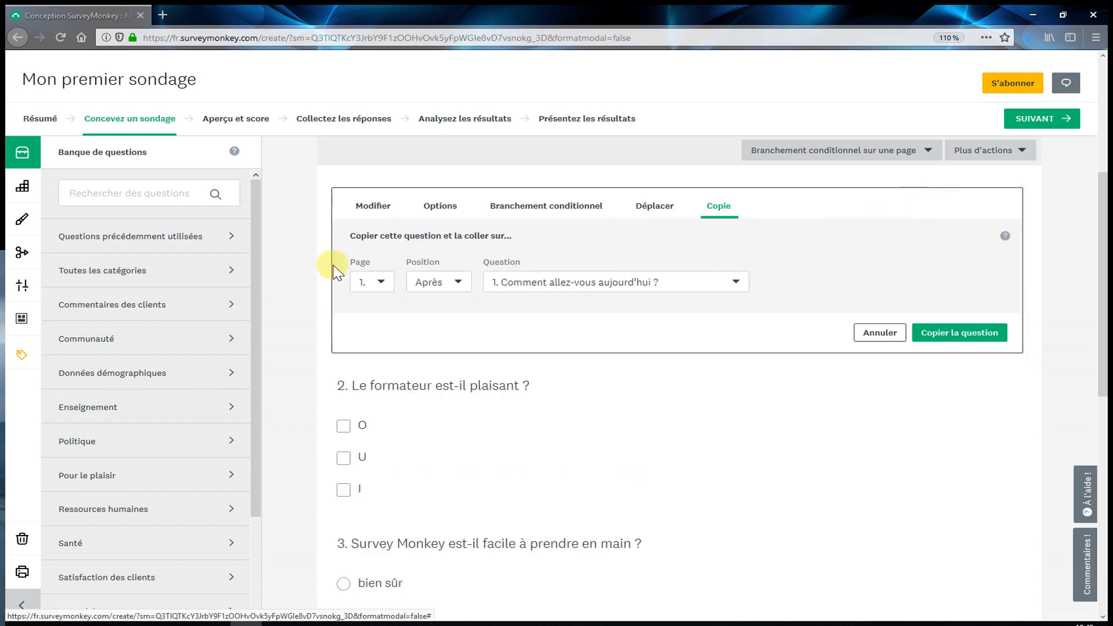
left_click(370, 288)
left_click(371, 299)
left_click(951, 339)
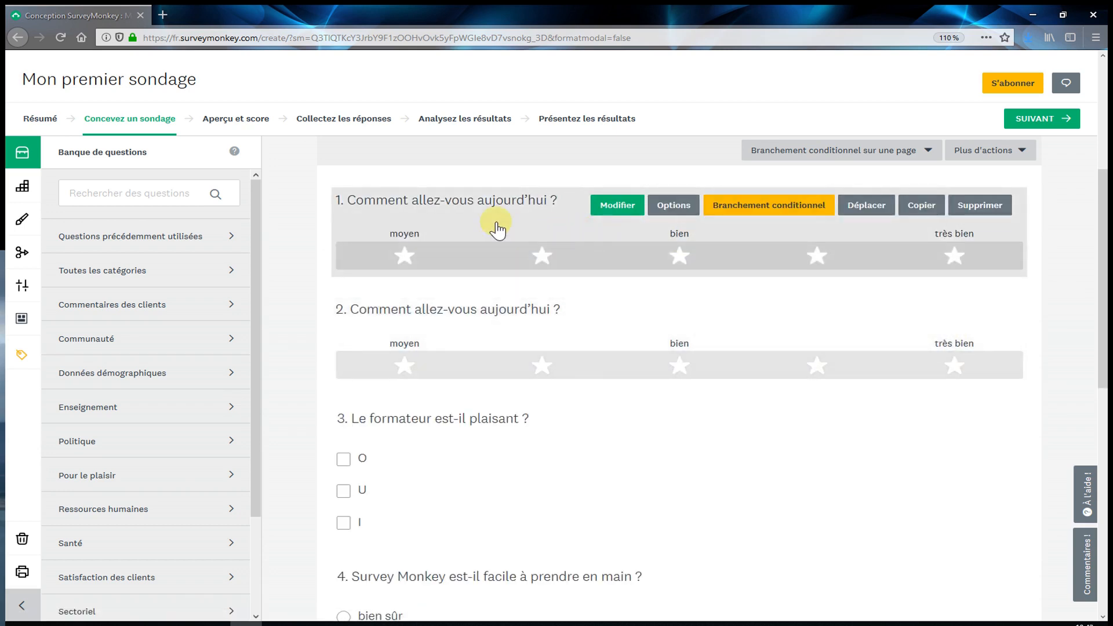
Move the duplicated "Comment allez-vous aujourd'hui ?" question below "Le formateur est-il plaisant ?" and delete it
mouse_move(996, 352)
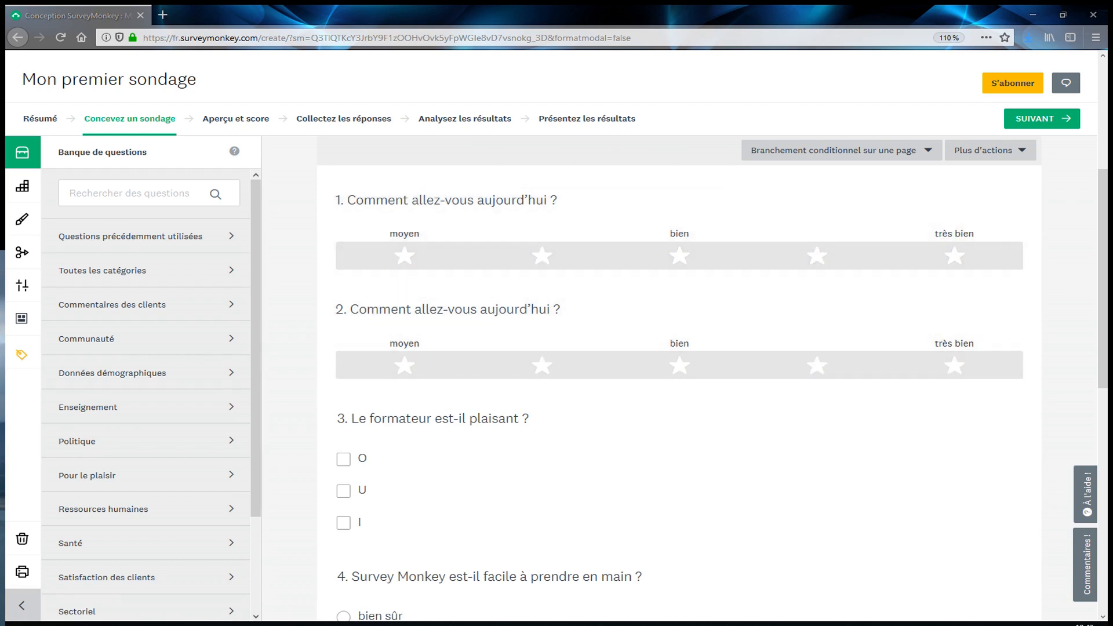
mouse_move(551, 315)
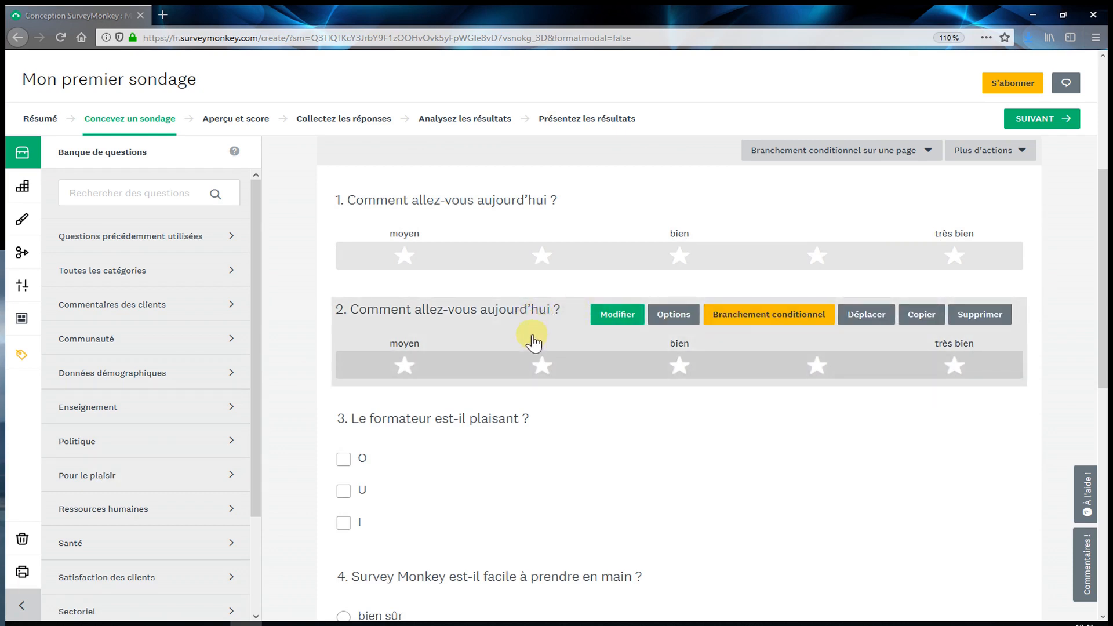
left_click_drag(533, 342, 495, 477)
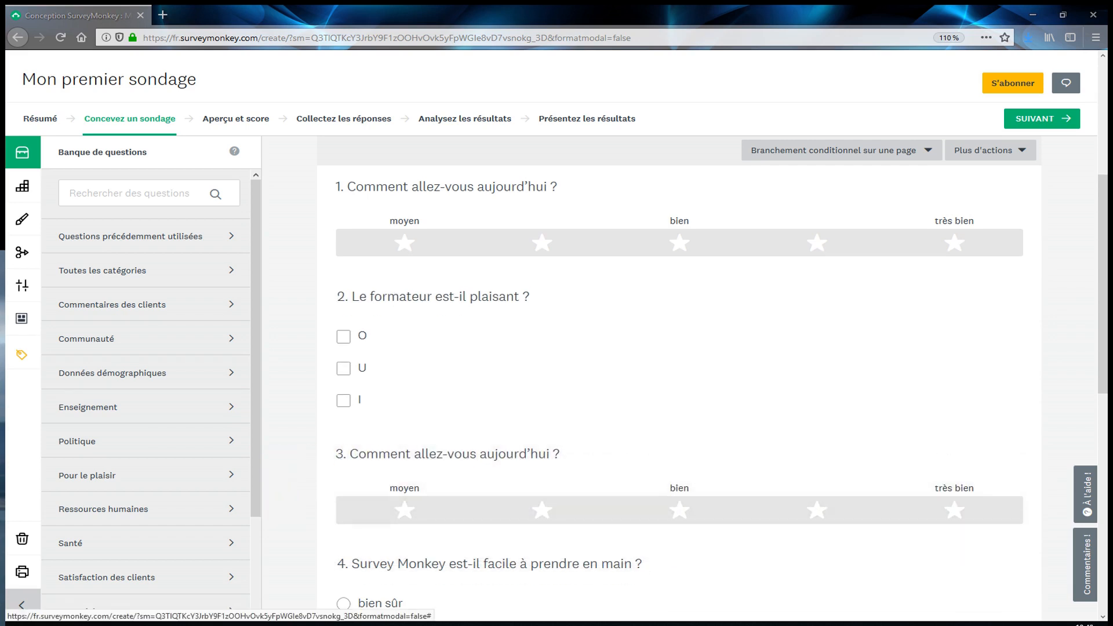
mouse_move(887, 469)
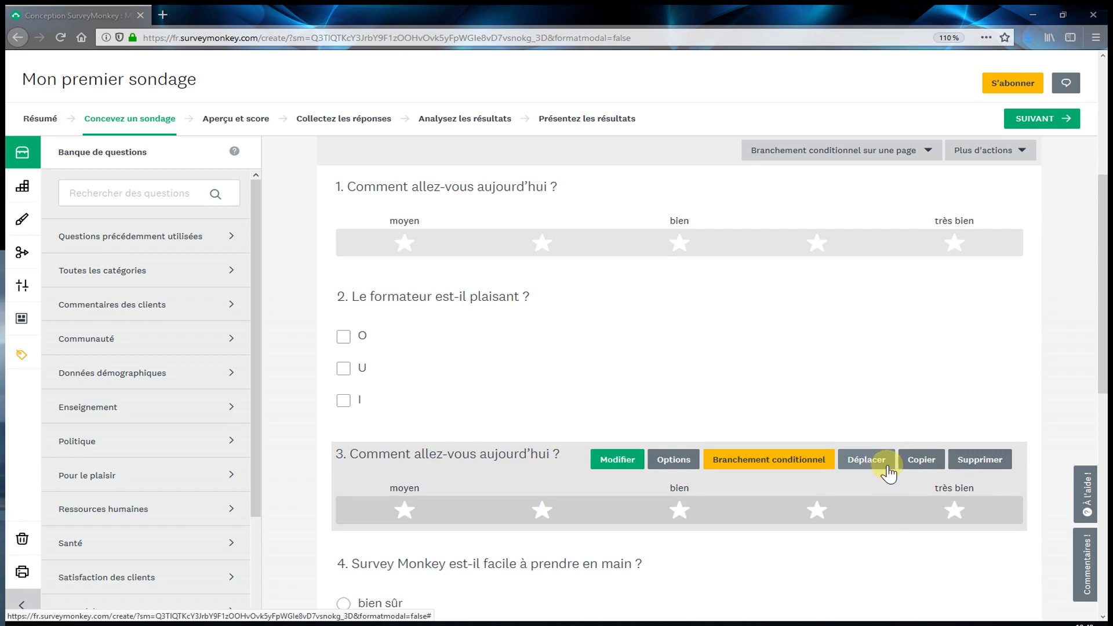
left_click(992, 461)
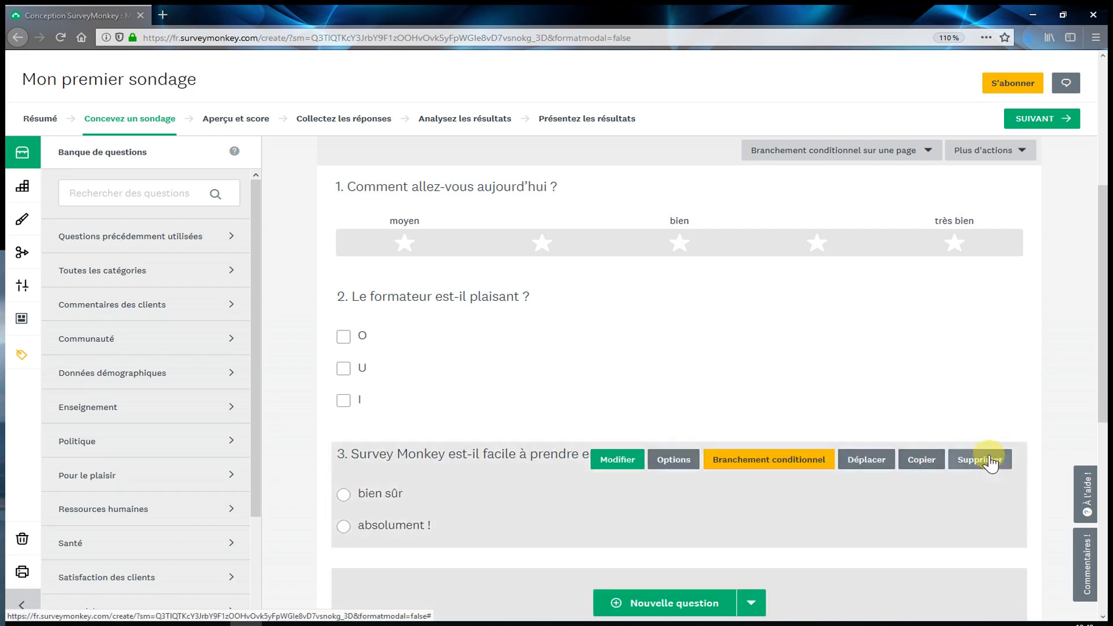
Preview the survey and test-answer it with 1 star for question 1, "O", "U" and "I" for question 2, and "absolument !" for question 3
left_click_drag(1105, 347, 1106, 351)
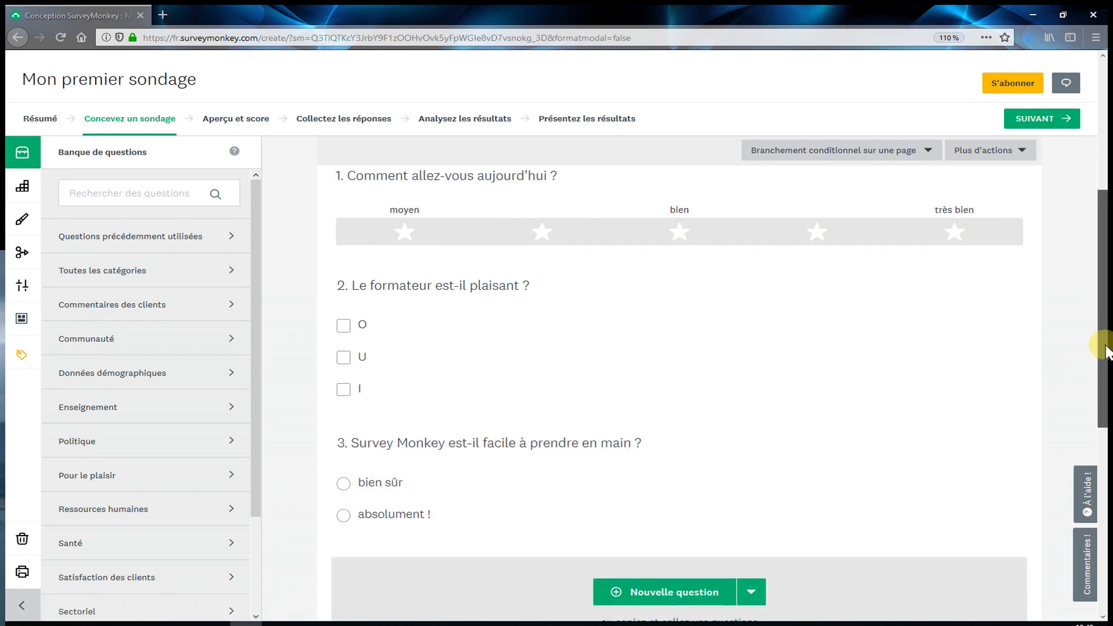
left_click(1034, 121)
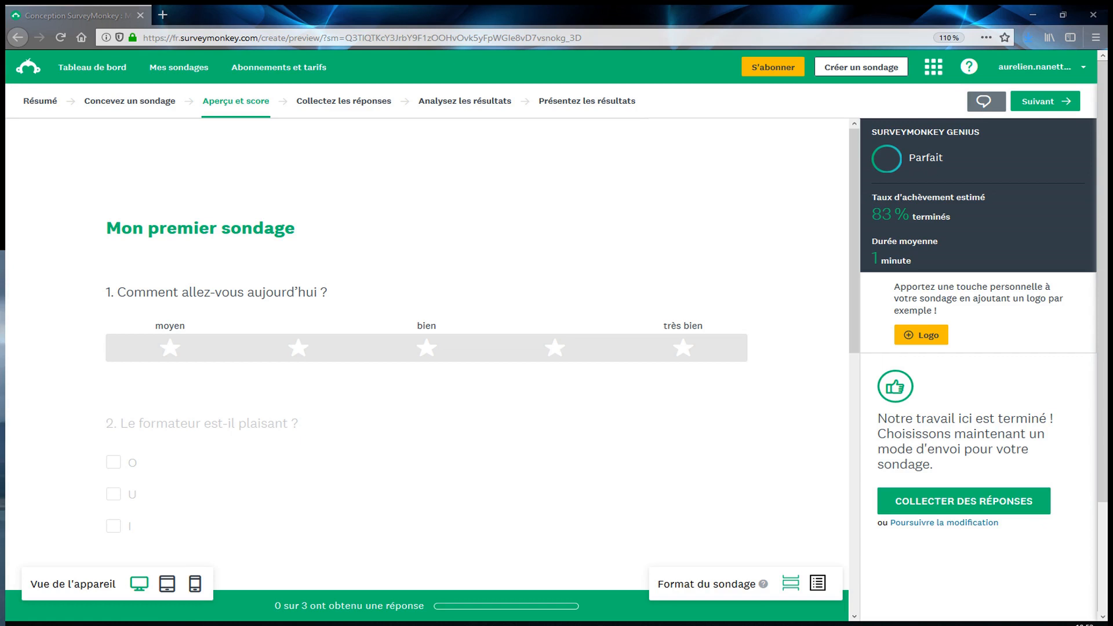
left_click(170, 348)
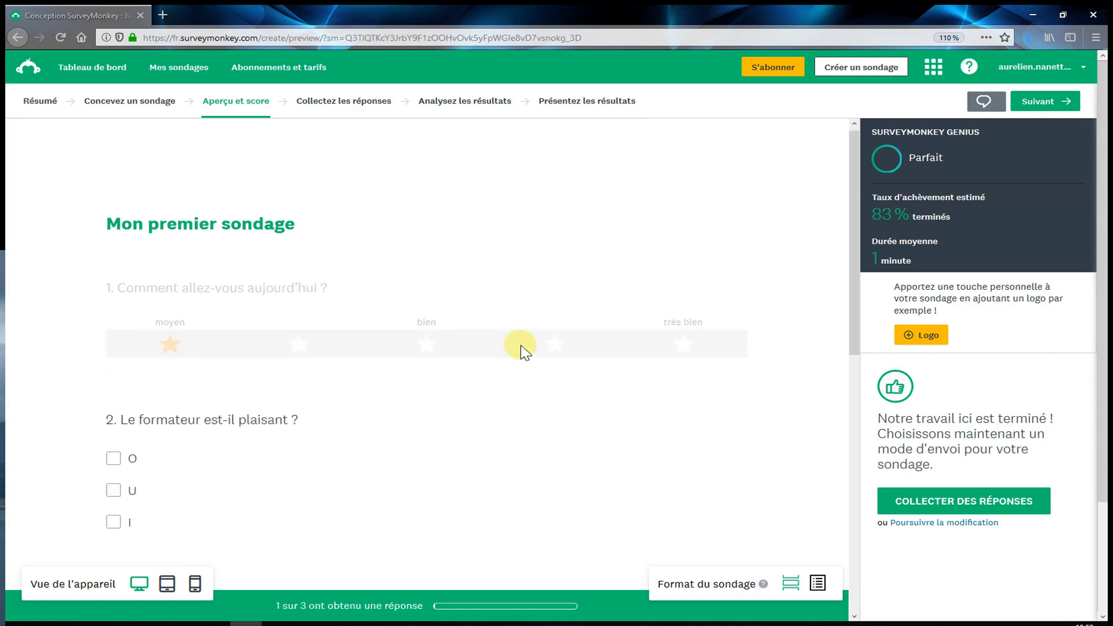
left_click(115, 368)
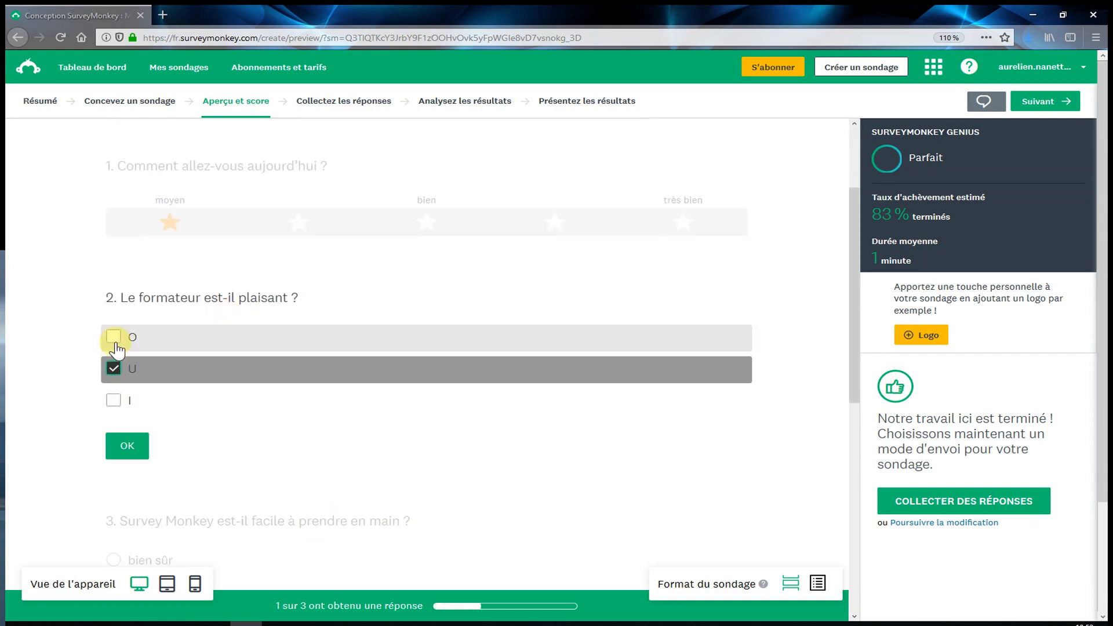
left_click(113, 337)
left_click(114, 400)
left_click(118, 444)
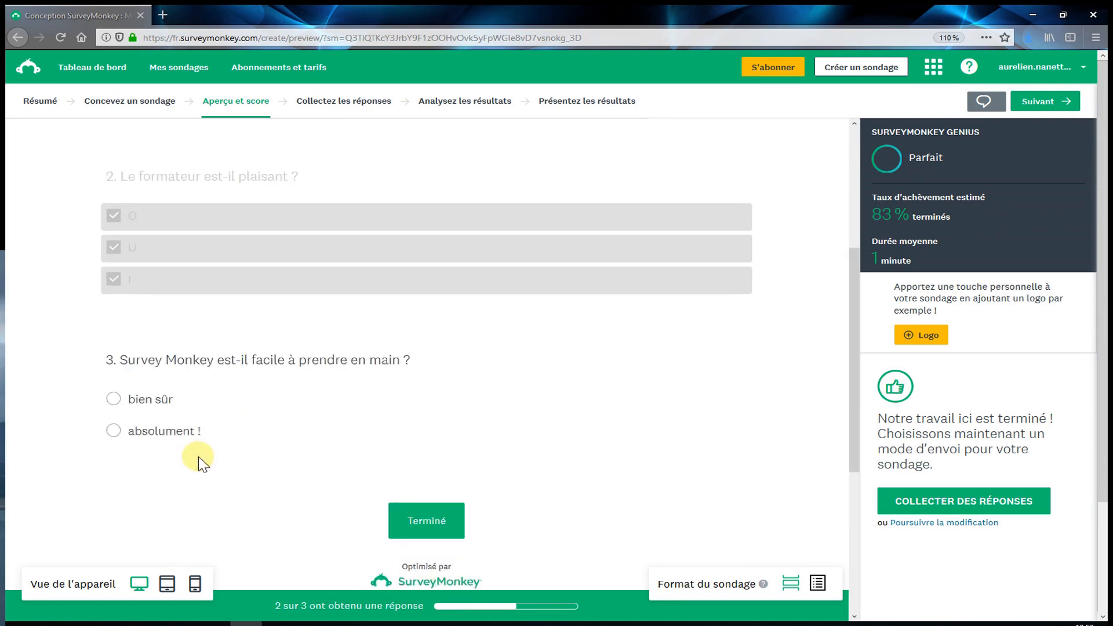
left_click(161, 384)
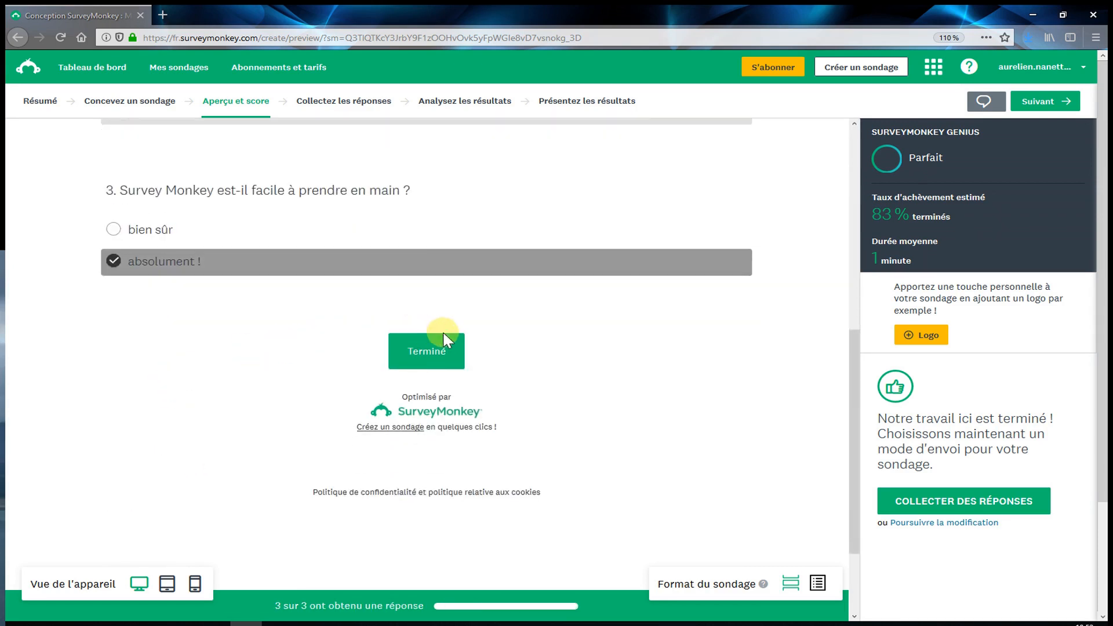